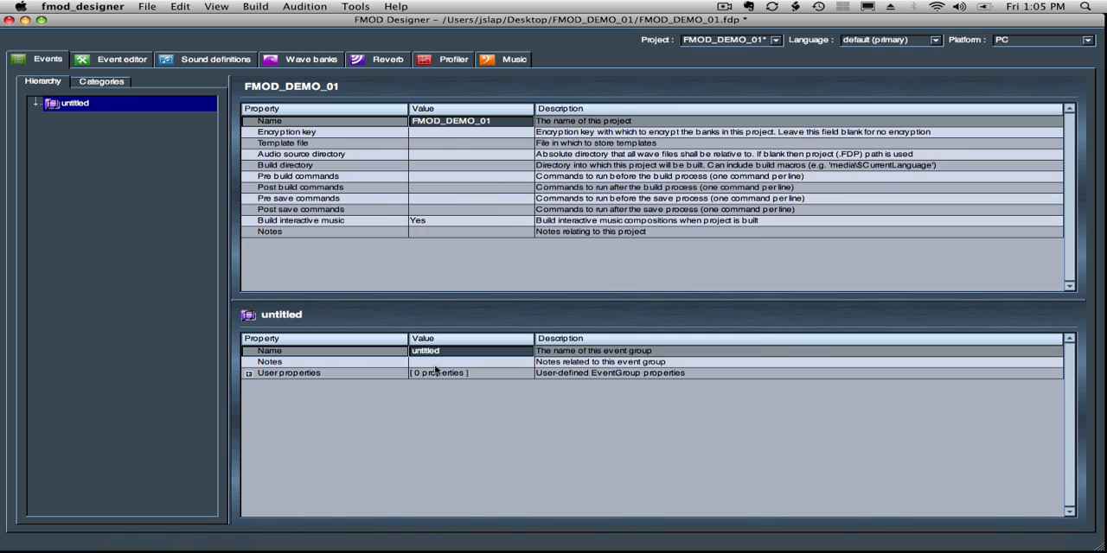
- Rename the untitled event group as MUSIC
{"action": "left_click_drag", "start_coordinate": [451, 350], "coordinate": [374, 349]}
{"action": "type", "text": "NMU"}
{"action": "type", "text": "C"}
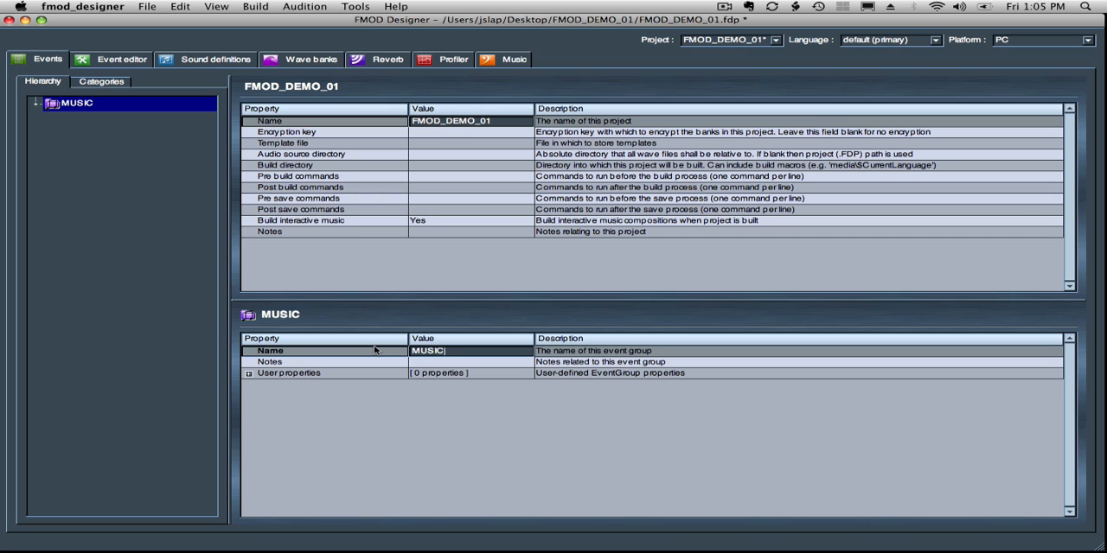
- Add an event named MUS TENSIONS to the MUSIC group without using a template
{"action": "left_click", "coordinate": [54, 110]}
{"action": "right_click", "coordinate": [71, 113]}
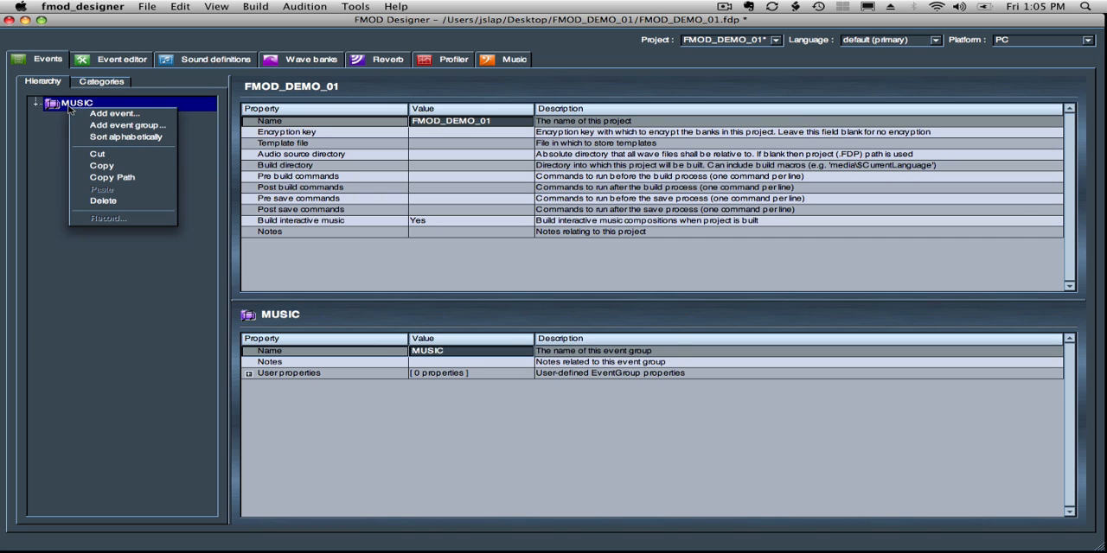
{"action": "left_click", "coordinate": [95, 119]}
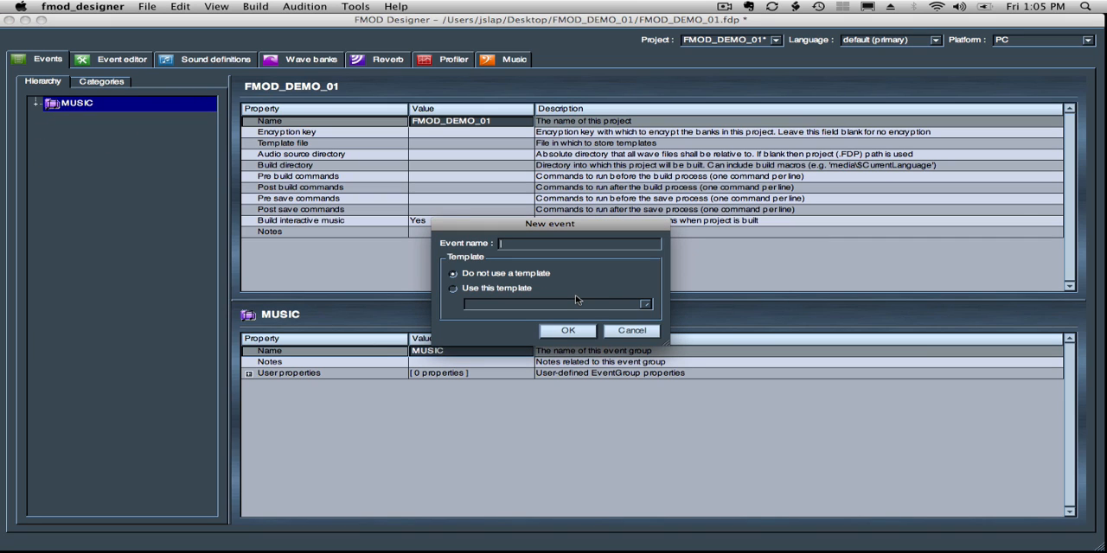
{"action": "type", "text": "MUS TENSIONS"}
{"action": "key", "text": "Return"}
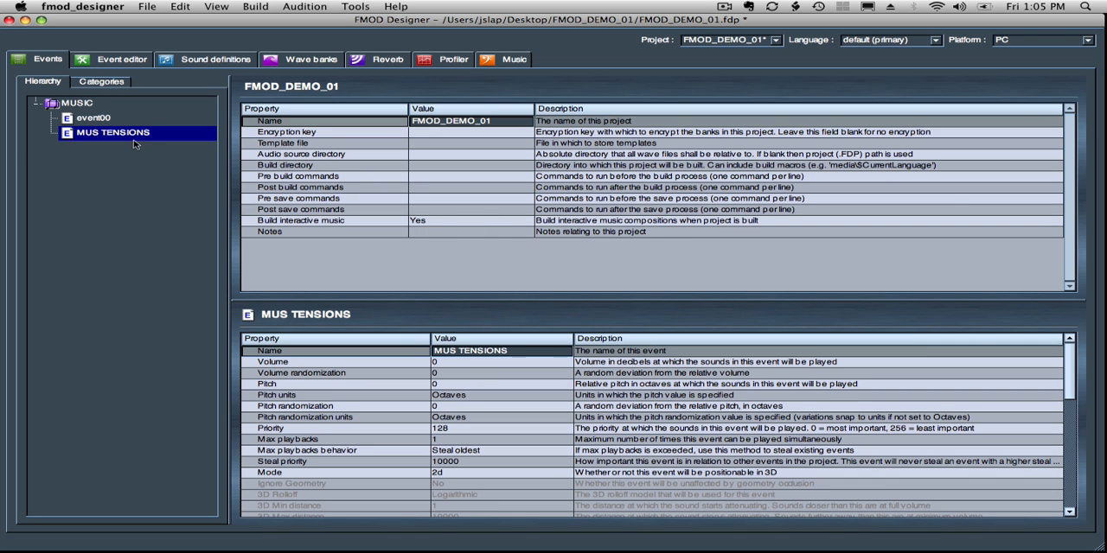
{"action": "left_click", "coordinate": [217, 59]}
{"action": "right_click", "coordinate": [62, 111]}
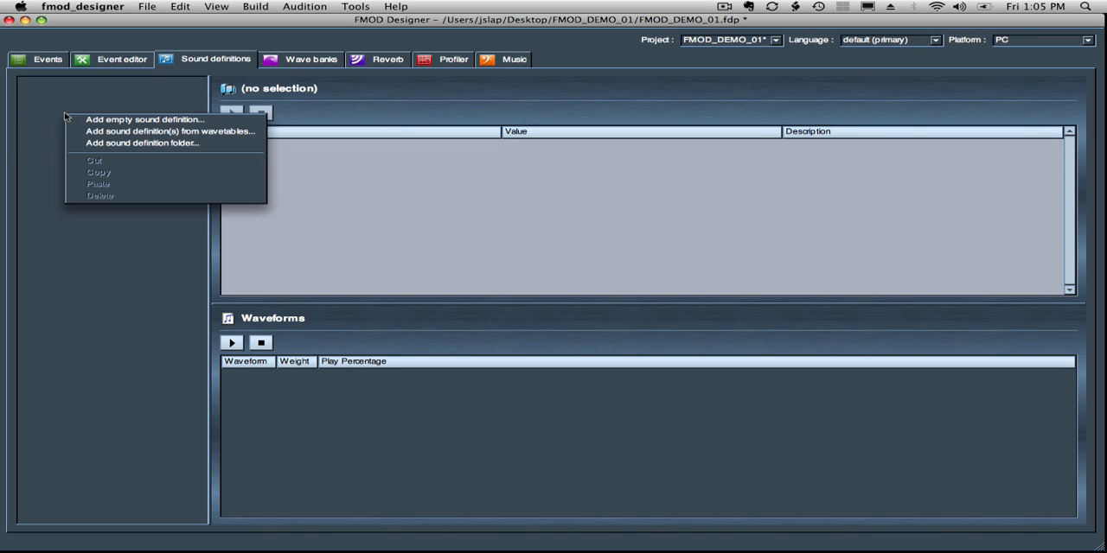
{"action": "left_click", "coordinate": [186, 59]}
{"action": "left_click", "coordinate": [54, 61]}
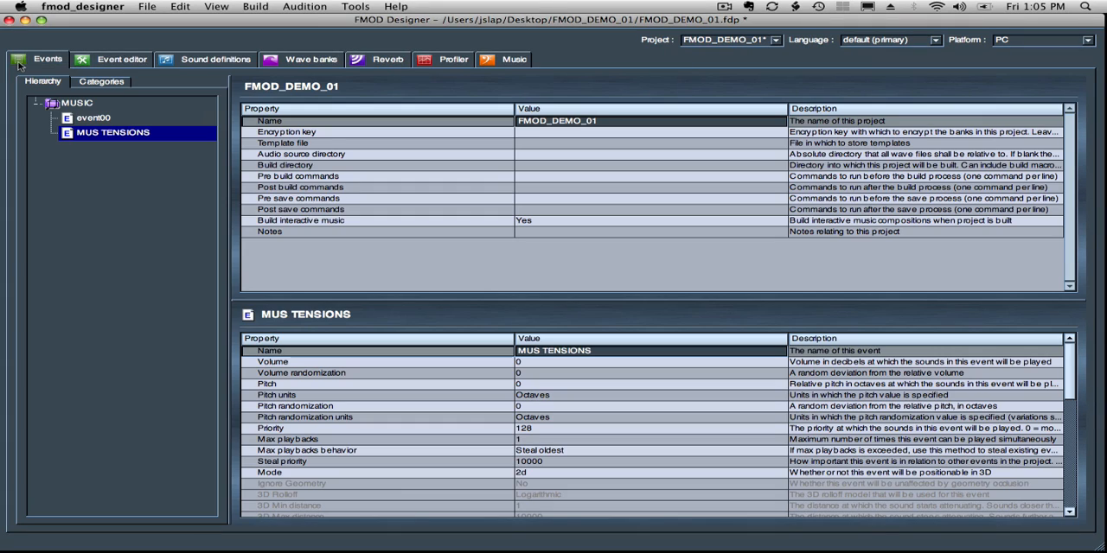
- Add a sound definition from the wavetable file A_BFMOD_DEMO_FULL_MC.wav in the FMOD_DEMO_01 folder
{"action": "left_click", "coordinate": [211, 60]}
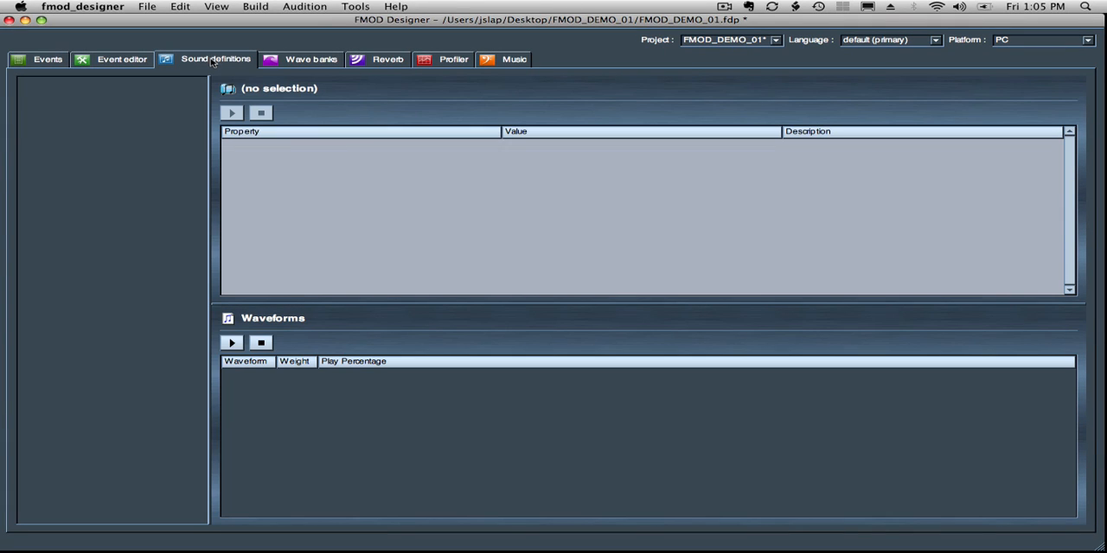
{"action": "right_click", "coordinate": [74, 108]}
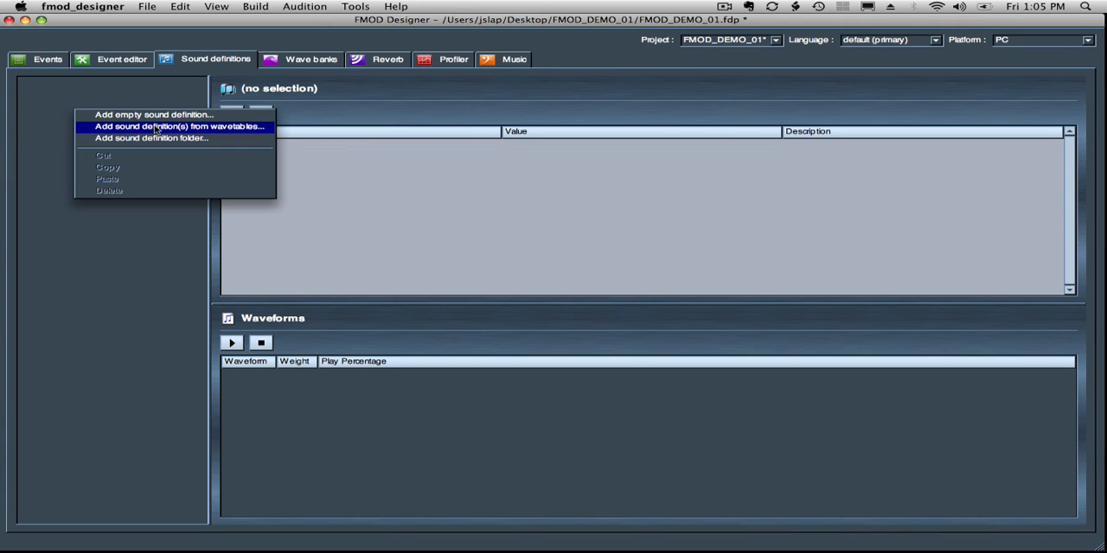
{"action": "left_click", "coordinate": [235, 128]}
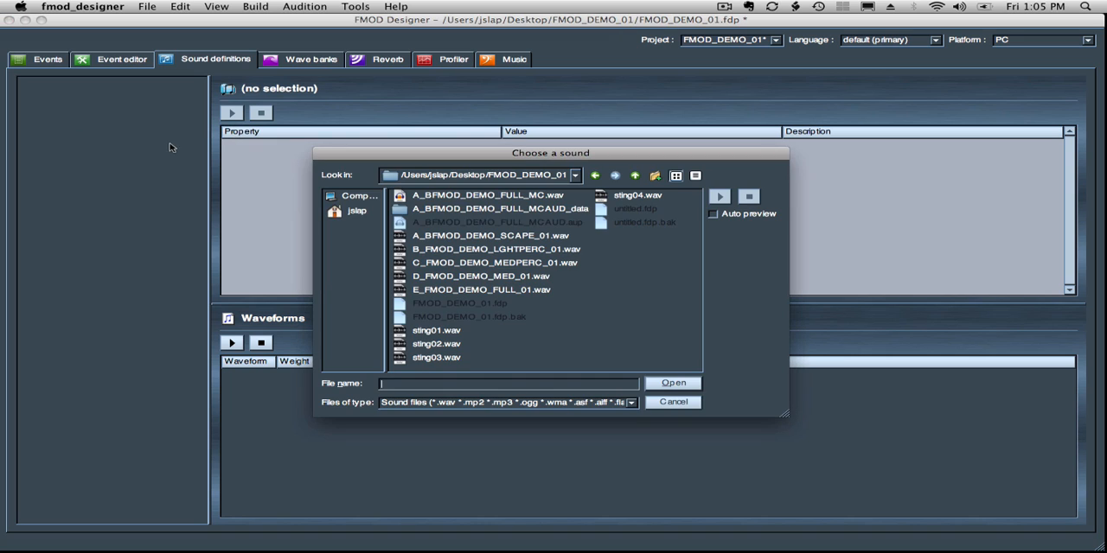
{"action": "left_click", "coordinate": [578, 175]}
{"action": "left_click", "coordinate": [602, 153]}
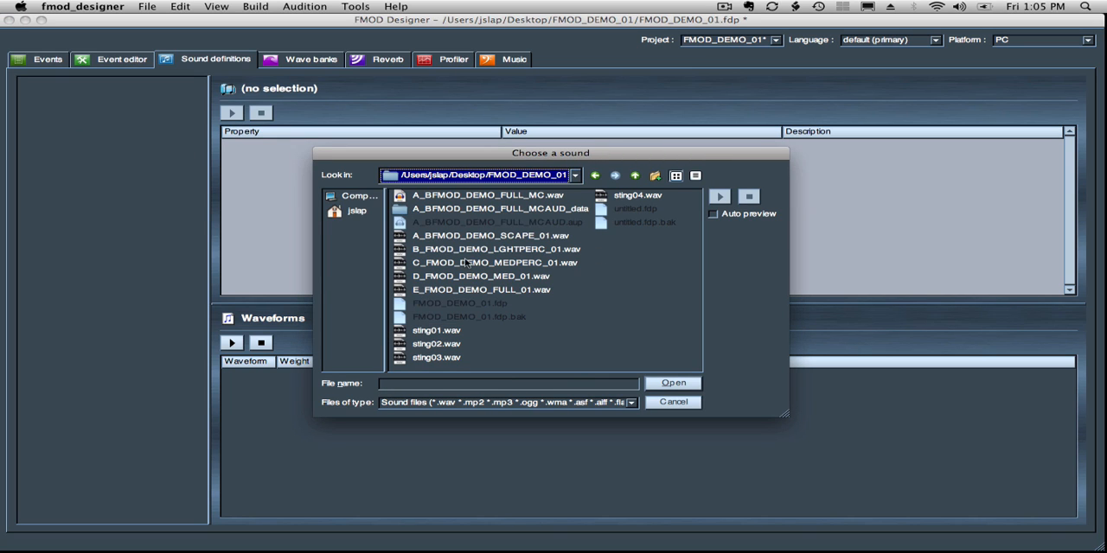
{"action": "left_click", "coordinate": [413, 197]}
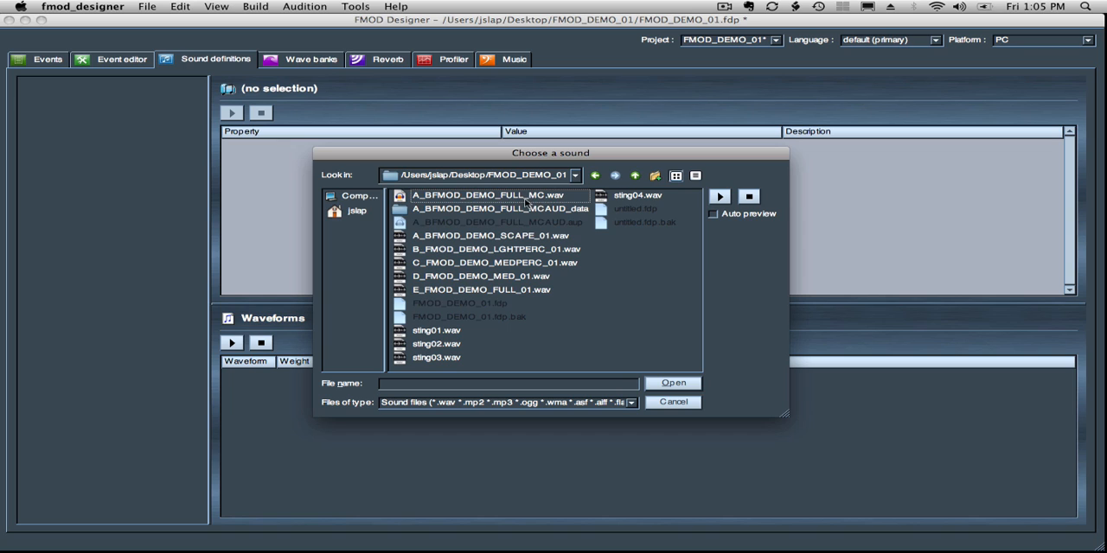
{"action": "left_click", "coordinate": [531, 197]}
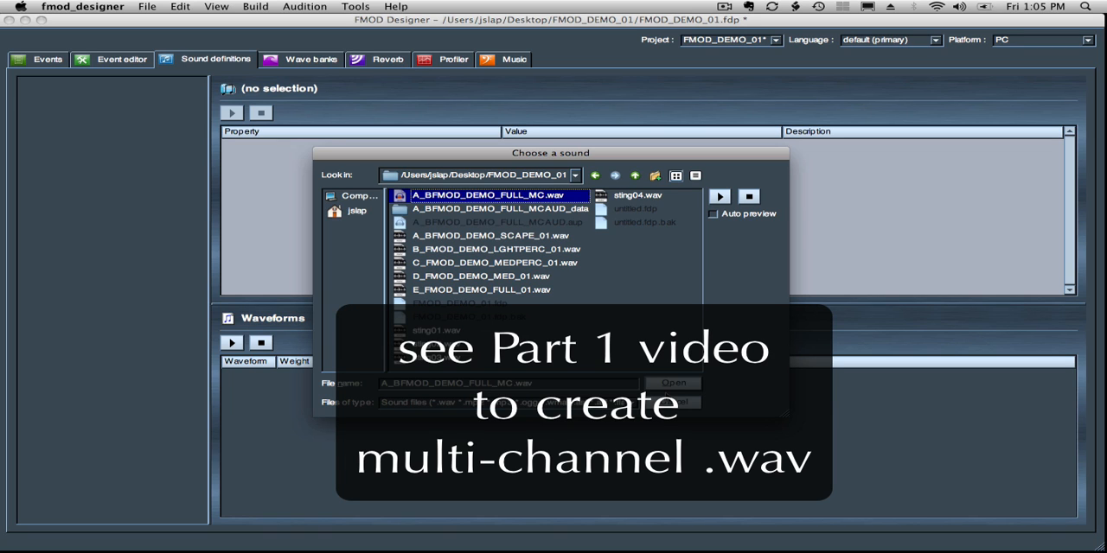
{"action": "left_click", "coordinate": [666, 385]}
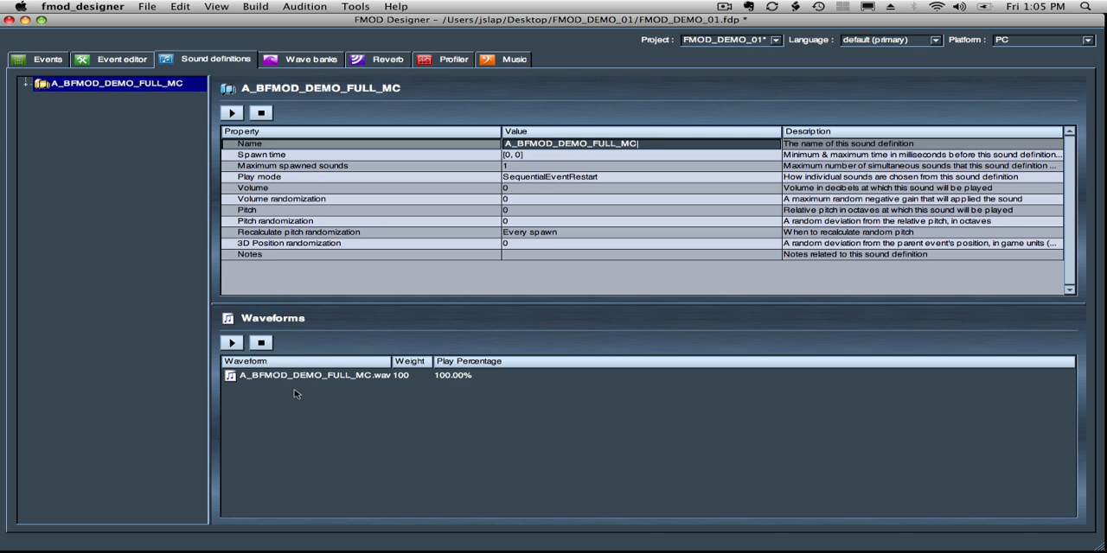
- Set the channel setup of A_BFMOD_DEMO_FULL_MC.wav to 5 x Stereo in the wave bank FMOD_DEMO_01_bank00
{"action": "left_click", "coordinate": [302, 60]}
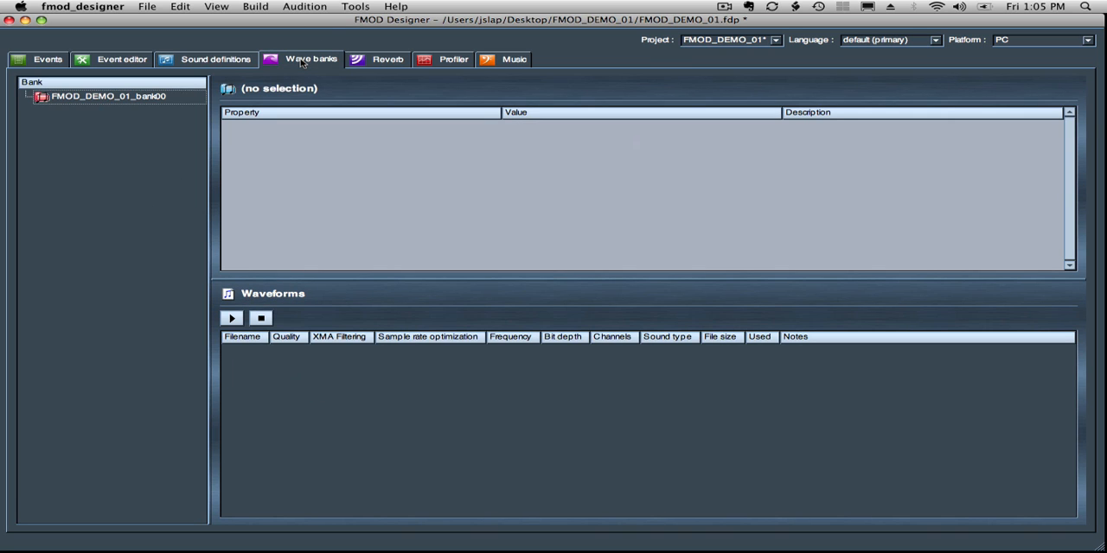
{"action": "left_click", "coordinate": [65, 98]}
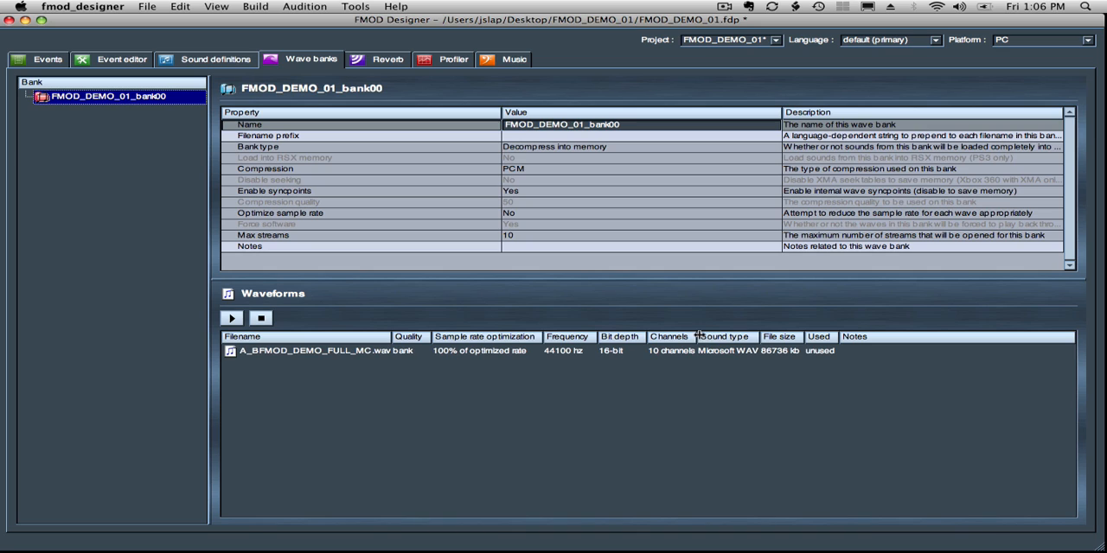
{"action": "left_click_drag", "start_coordinate": [699, 336], "coordinate": [709, 336]}
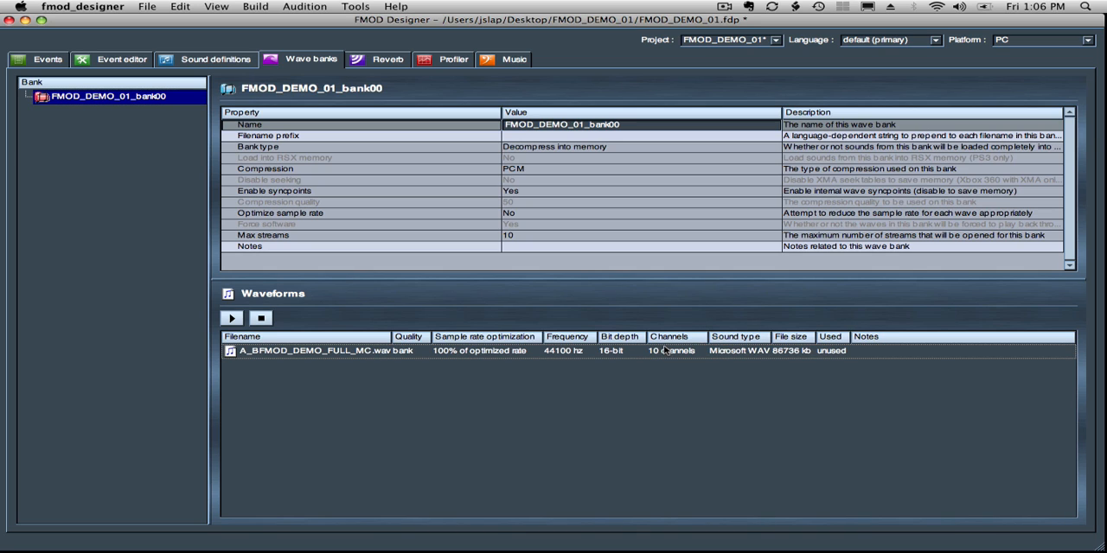
{"action": "right_click", "coordinate": [667, 352]}
{"action": "mouse_move", "coordinate": [917, 381]}
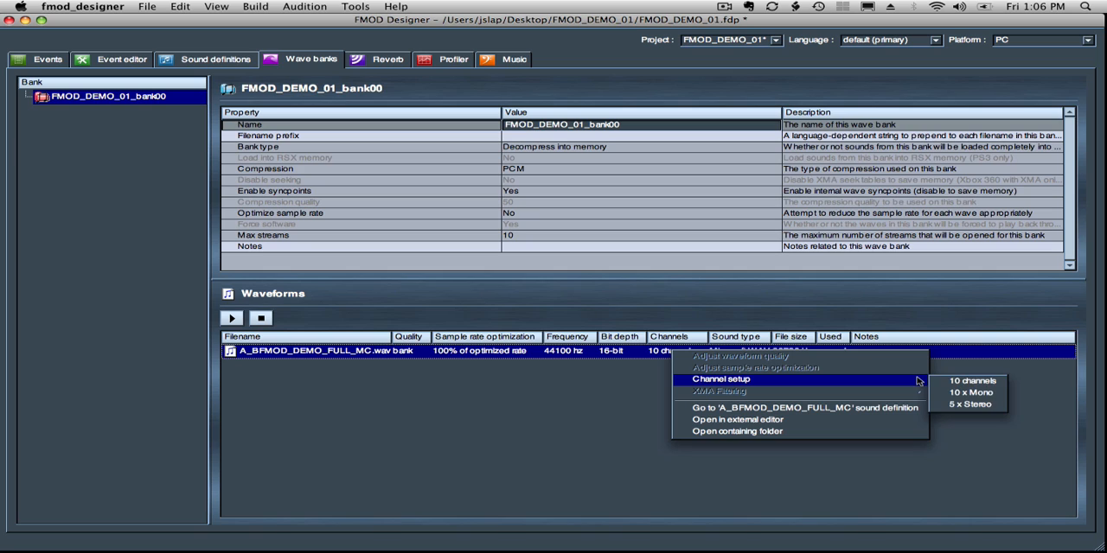
{"action": "left_click", "coordinate": [973, 405]}
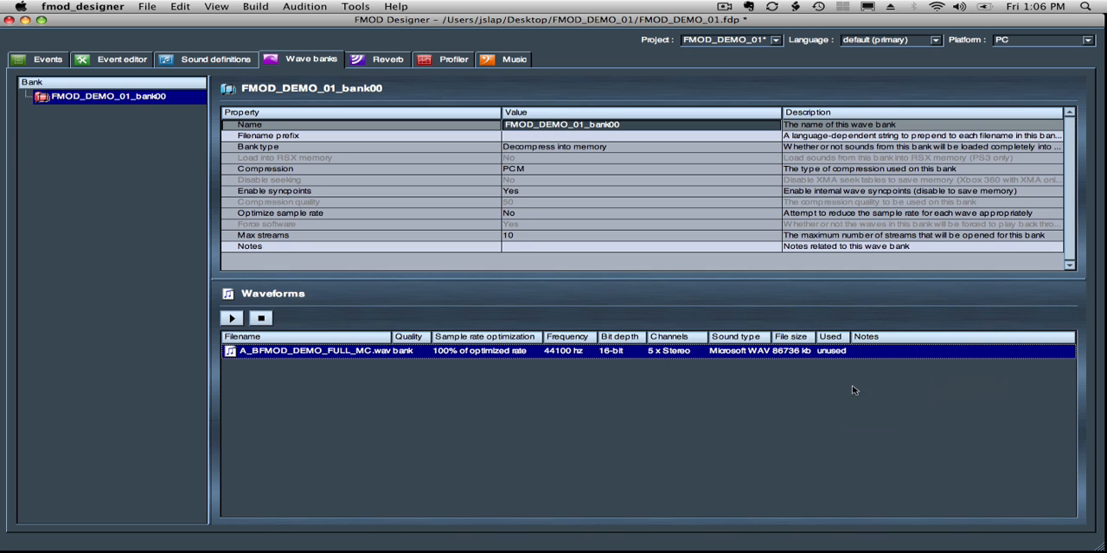
- Open the MUS TENSIONS event for editing and add a standard event parameter to it
{"action": "left_click", "coordinate": [40, 59]}
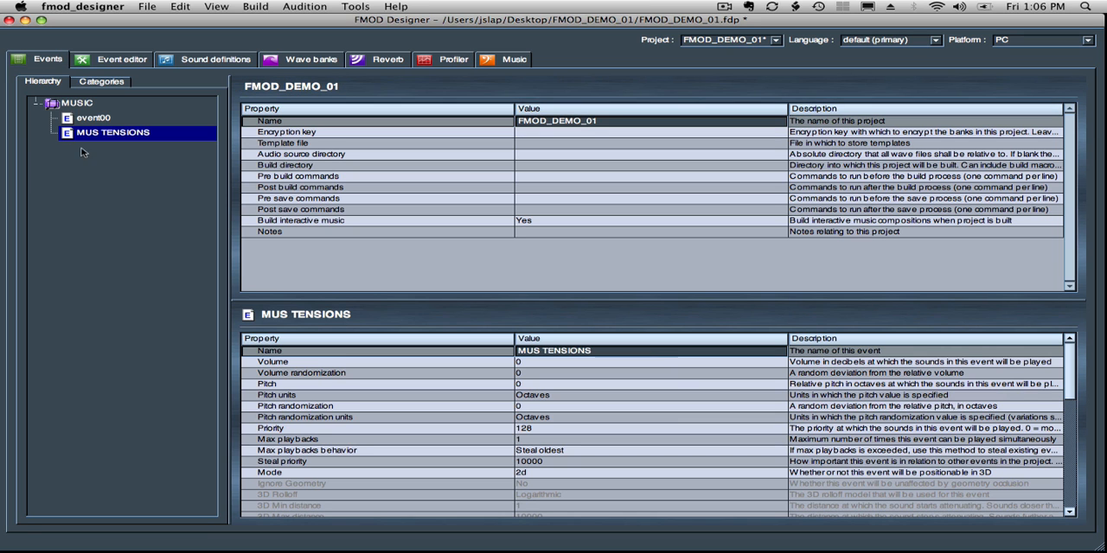
{"action": "left_click", "coordinate": [118, 60]}
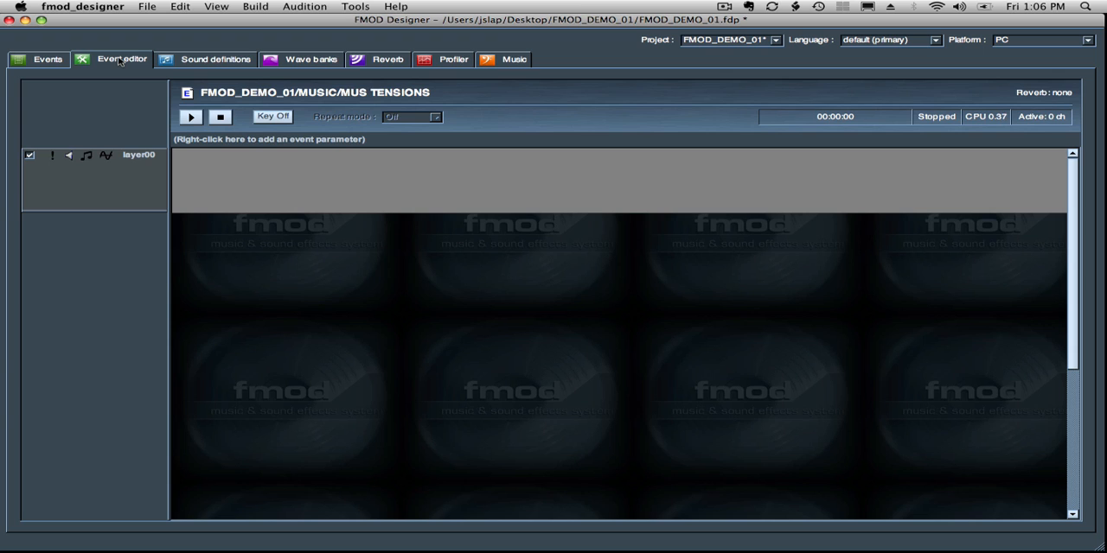
{"action": "left_click", "coordinate": [244, 166]}
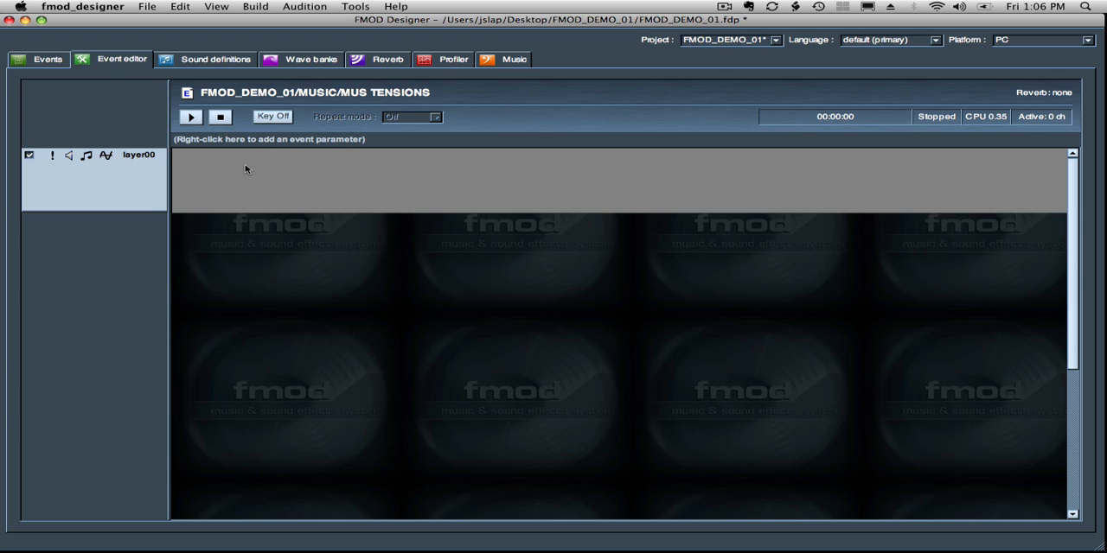
{"action": "right_click", "coordinate": [223, 142]}
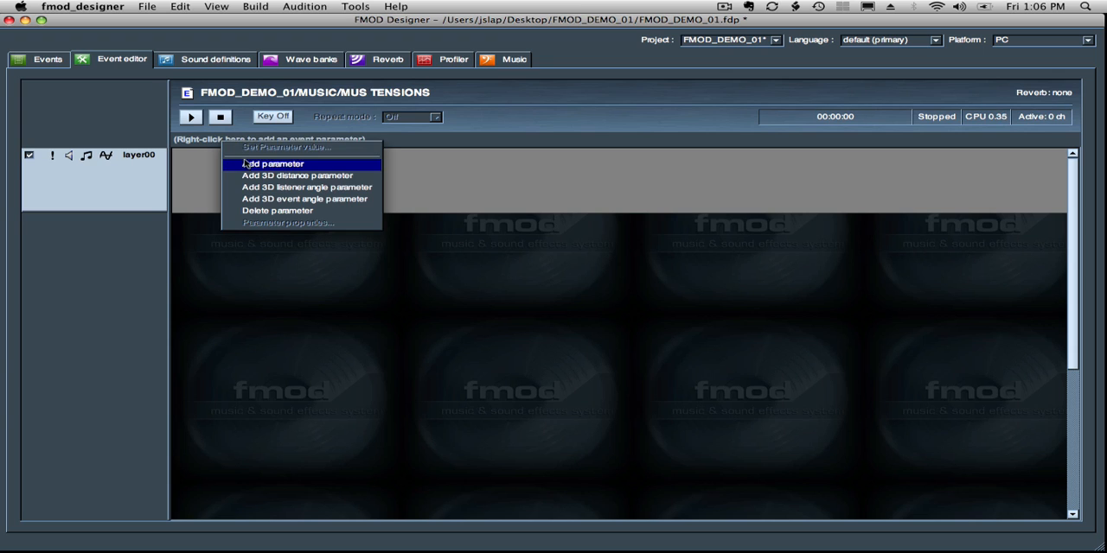
{"action": "left_click", "coordinate": [247, 165]}
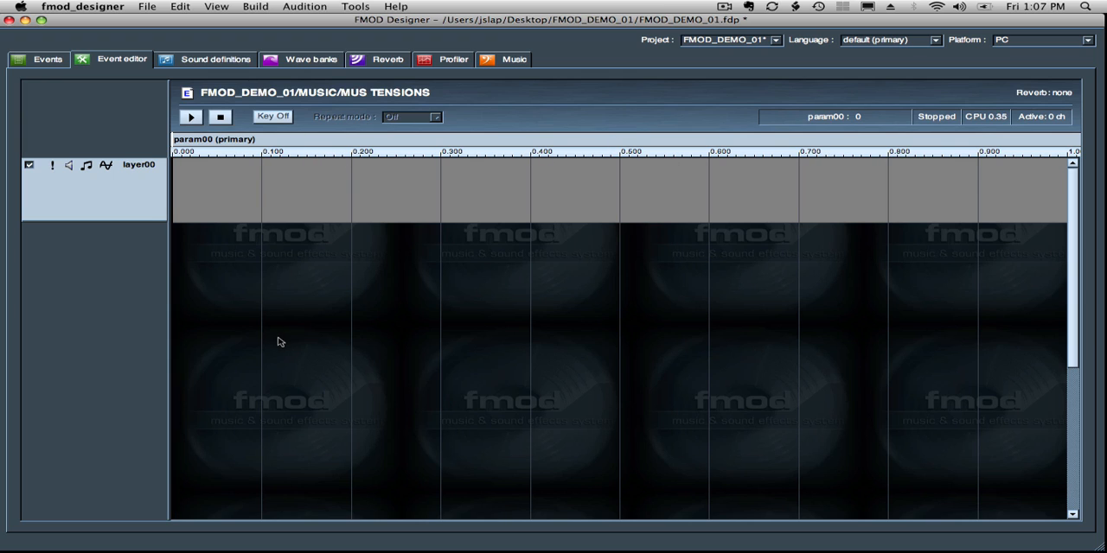
{"action": "right_click", "coordinate": [213, 184]}
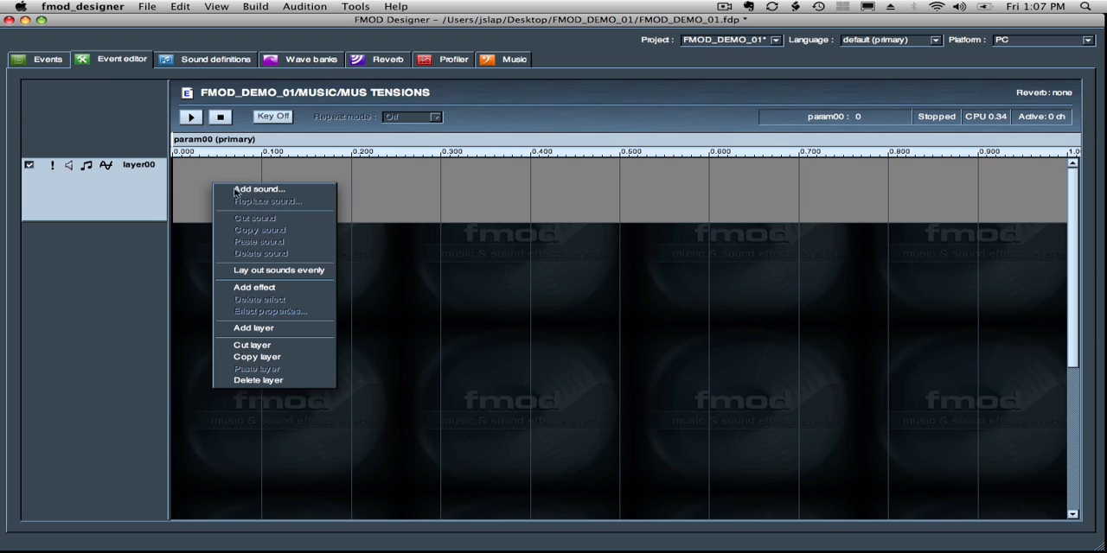
{"action": "left_click", "coordinate": [233, 190]}
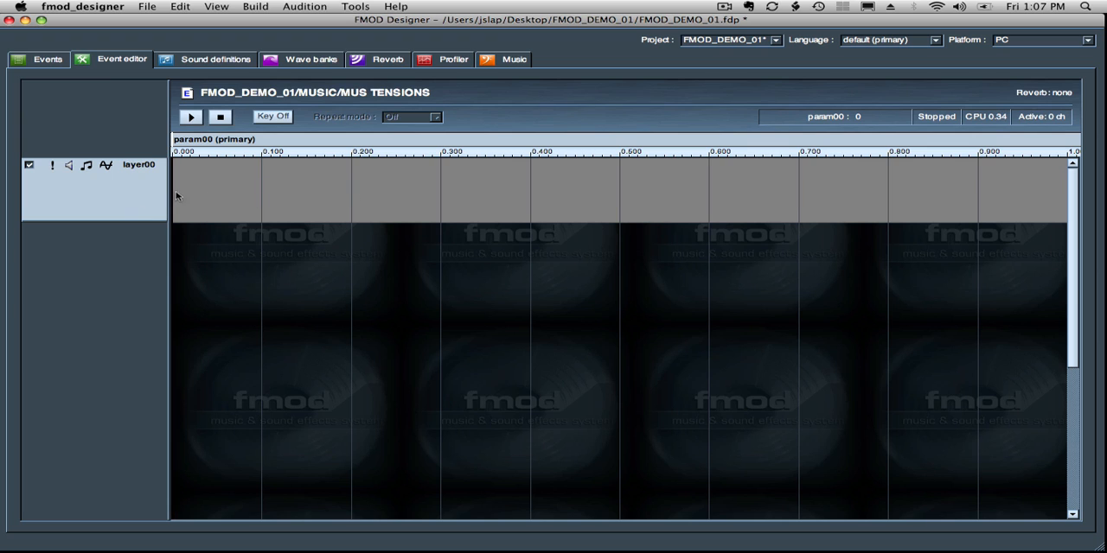
{"action": "right_click", "coordinate": [238, 196]}
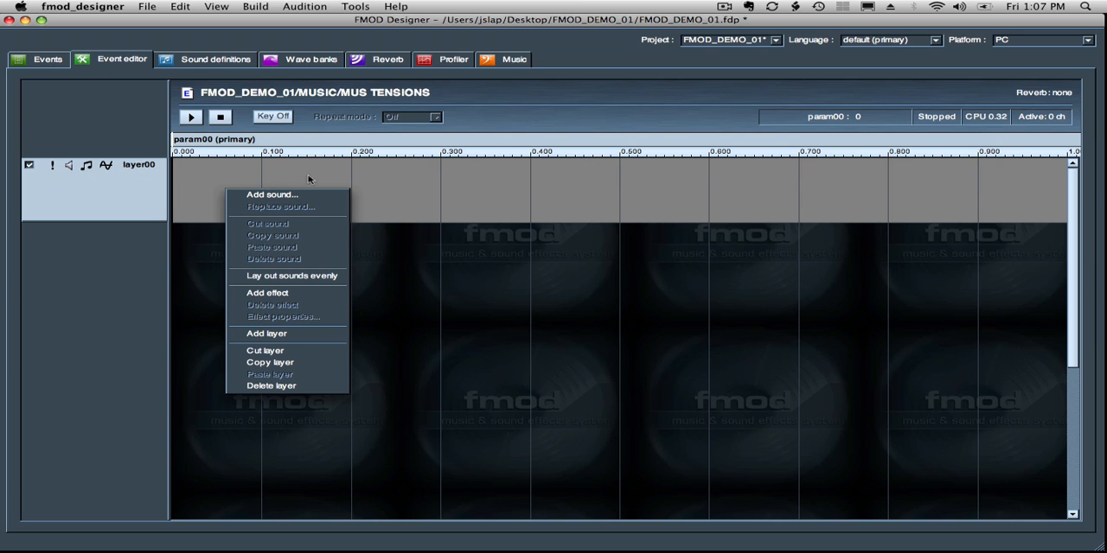
{"action": "left_click", "coordinate": [230, 177]}
- Add the A_BFMOD_DEMO_FULL_MC sound to layer00 with the Looping loop mode
{"action": "right_click", "coordinate": [235, 175]}
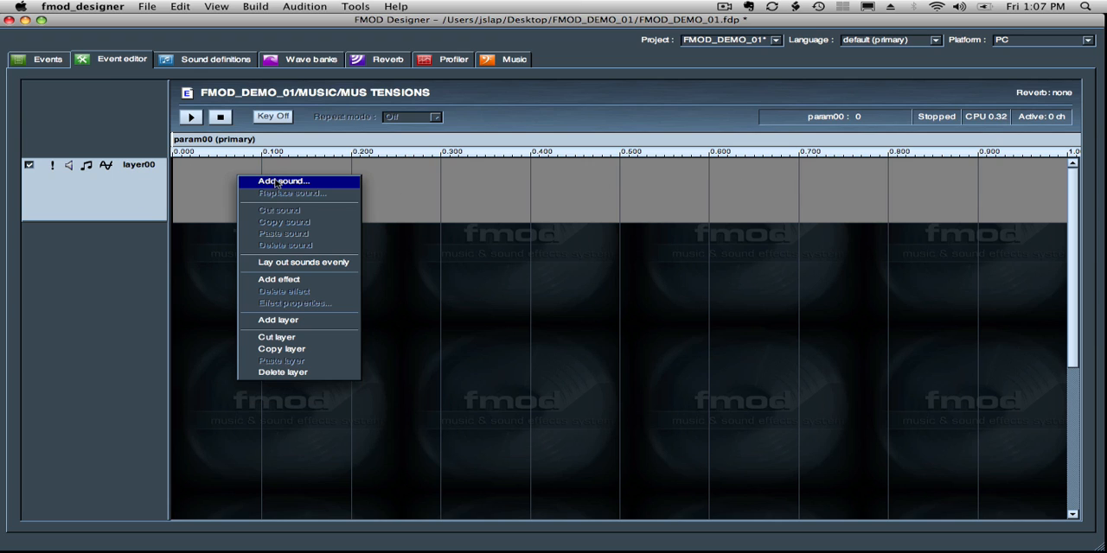
{"action": "left_click", "coordinate": [277, 182]}
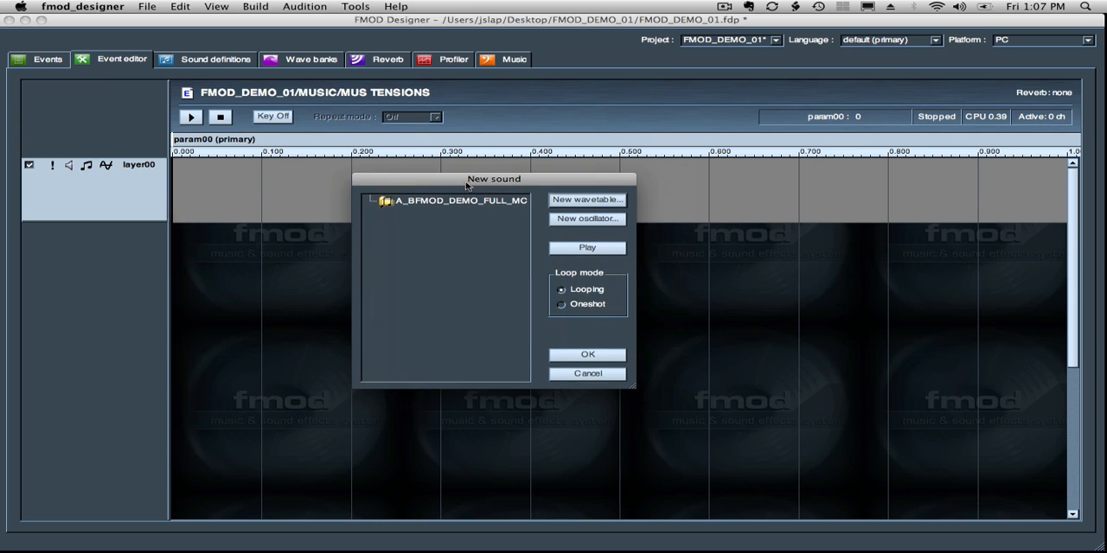
{"action": "left_click", "coordinate": [413, 204]}
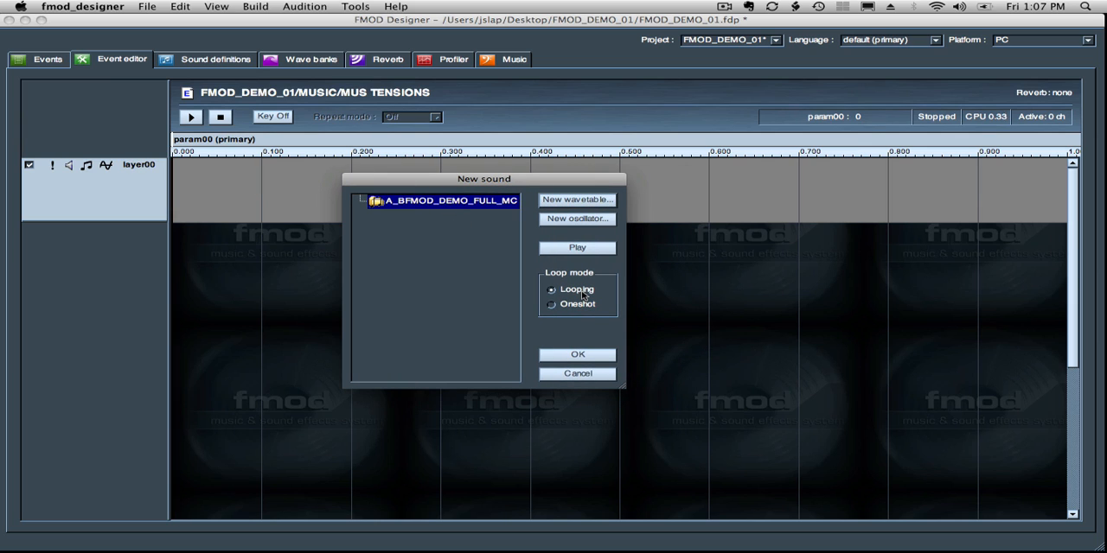
{"action": "left_click", "coordinate": [577, 355]}
- Move the sound on layer00 to the start of the parameter ruler and stretch it across the full range
{"action": "left_click", "coordinate": [320, 195]}
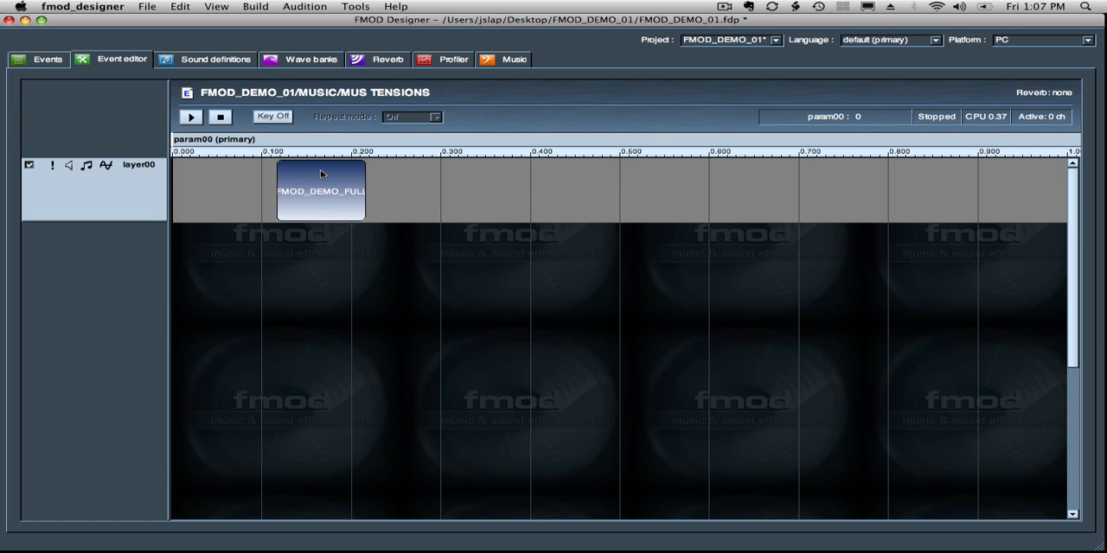
{"action": "left_click_drag", "start_coordinate": [311, 173], "coordinate": [207, 164]}
{"action": "left_click", "coordinate": [276, 180]}
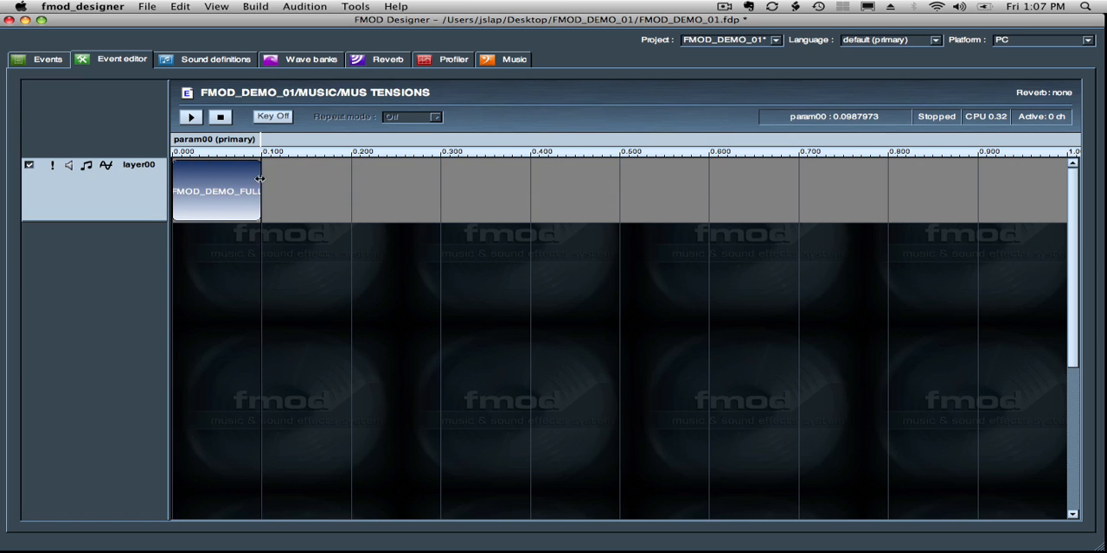
{"action": "left_click_drag", "start_coordinate": [294, 179], "coordinate": [952, 178]}
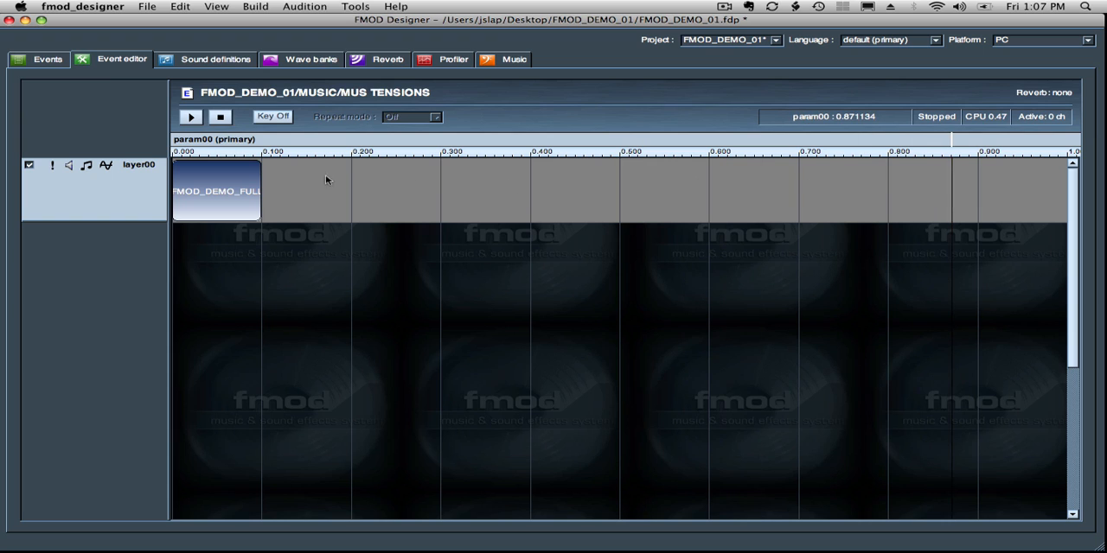
{"action": "left_click_drag", "start_coordinate": [259, 181], "coordinate": [1091, 181]}
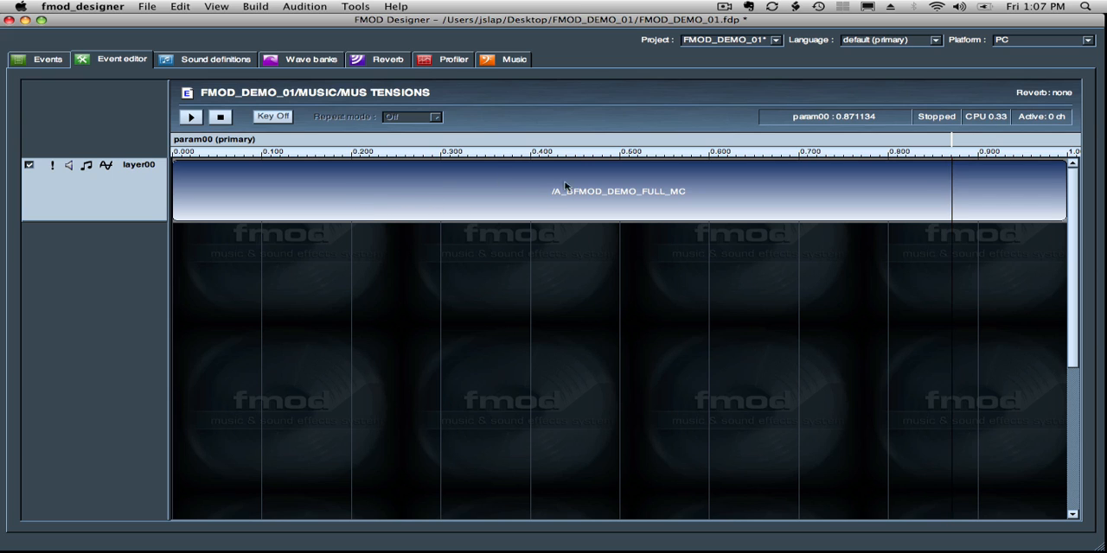
- Set the param00 range to minimum 1 and maximum 6, with a ruler spacing of 1
{"action": "right_click", "coordinate": [236, 139]}
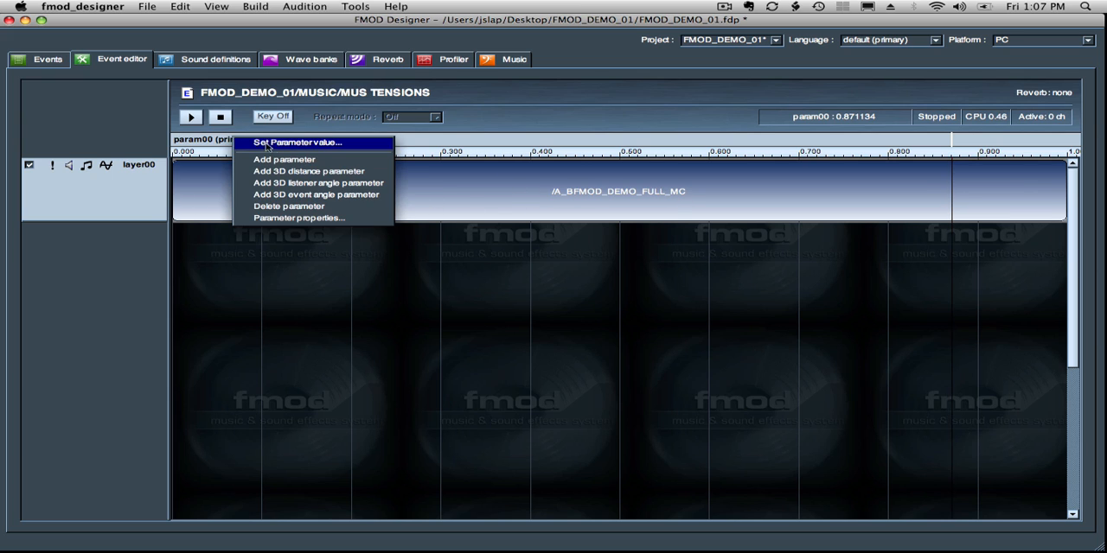
{"action": "left_click", "coordinate": [298, 218]}
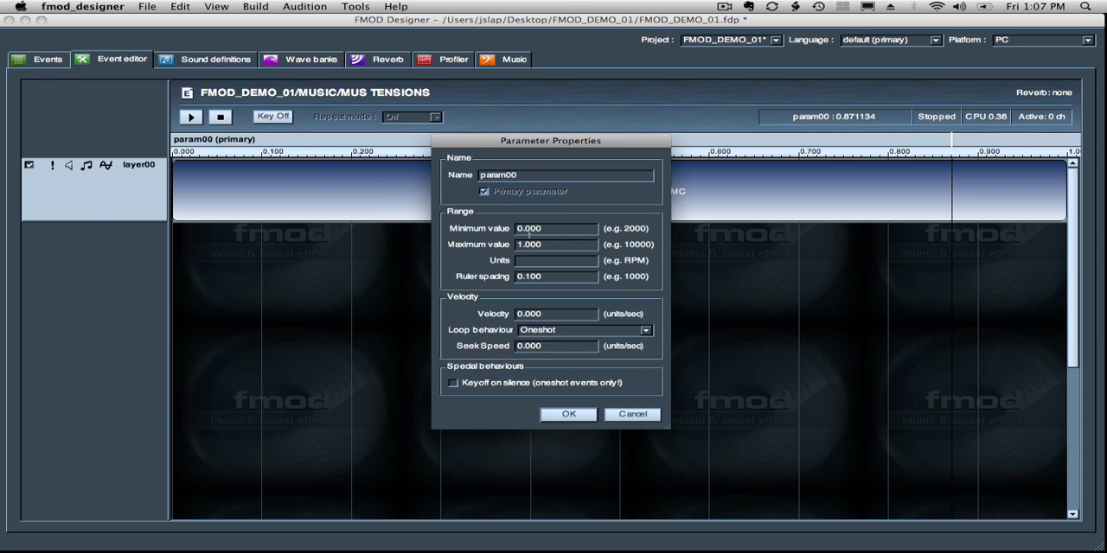
{"action": "left_click_drag", "start_coordinate": [565, 231], "coordinate": [474, 246]}
{"action": "type", "text": "1"}
{"action": "type", "text": "6"}
{"action": "left_click_drag", "start_coordinate": [554, 278], "coordinate": [478, 276]}
{"action": "type", "text": "1"}
{"action": "left_click", "coordinate": [568, 414]}
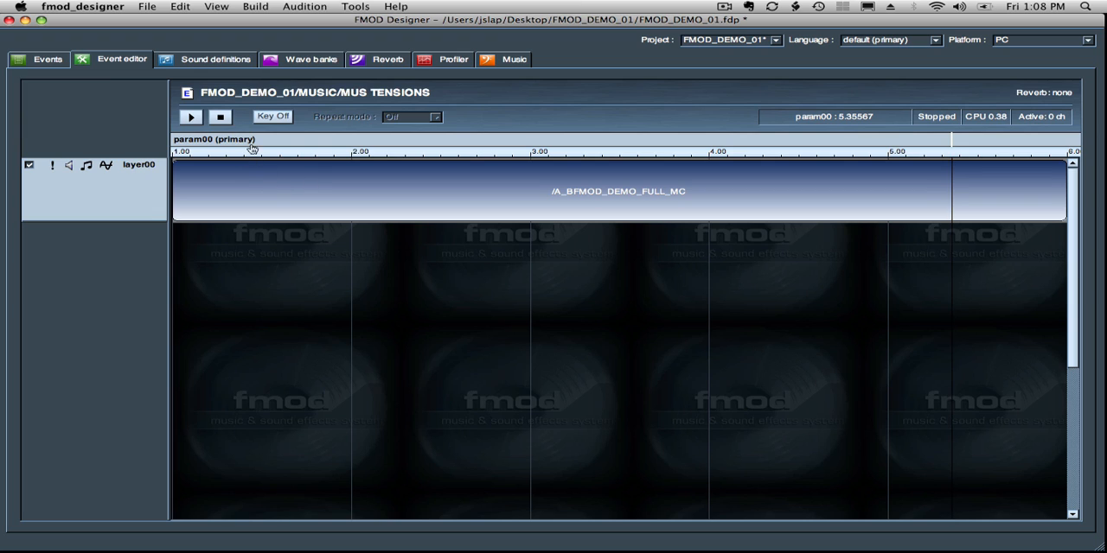
{"action": "left_click", "coordinate": [327, 7]}
{"action": "mouse_move", "coordinate": [354, 7]}
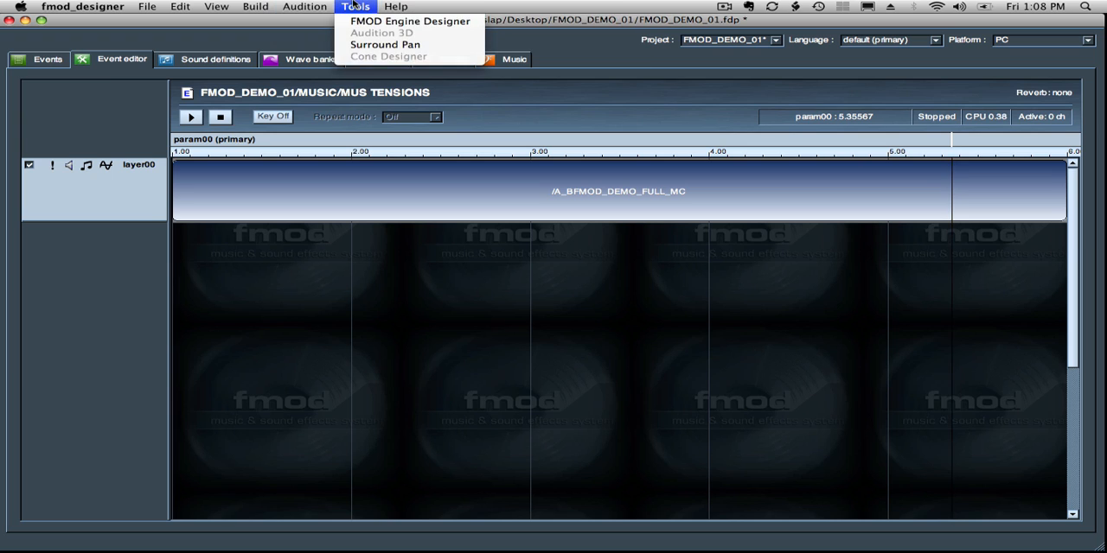
{"action": "left_click", "coordinate": [742, 136]}
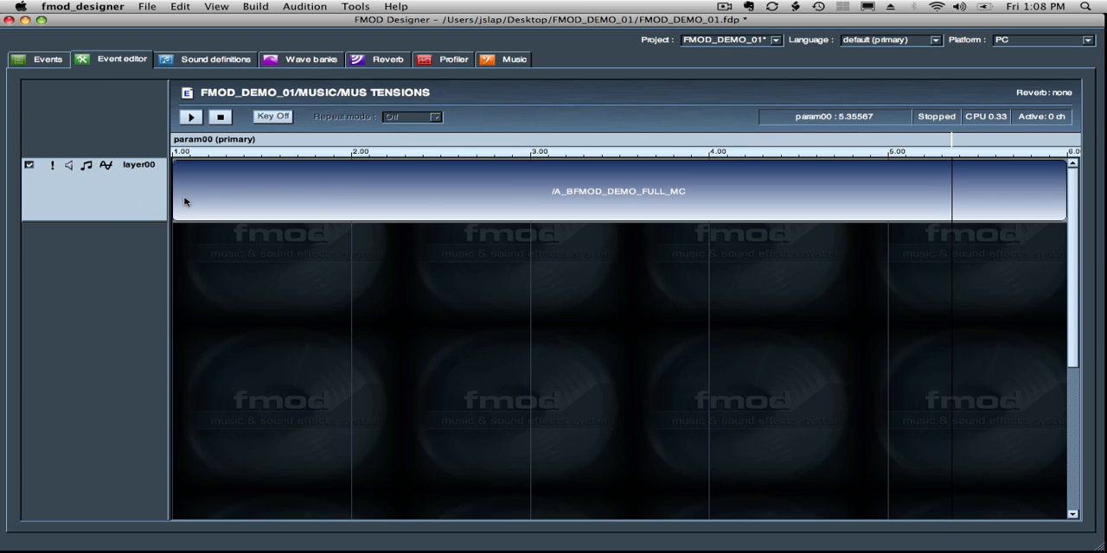
- Add a Channel Mix effect to layer00, and enlarge the layer and its header area to show the full envelope list
{"action": "right_click", "coordinate": [81, 181]}
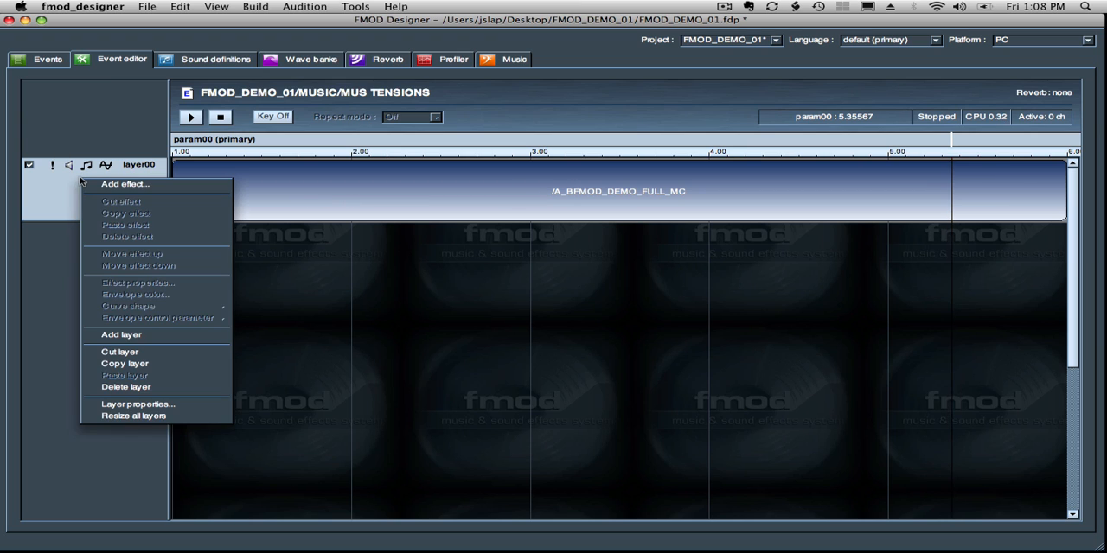
{"action": "left_click", "coordinate": [37, 185]}
{"action": "right_click", "coordinate": [78, 181]}
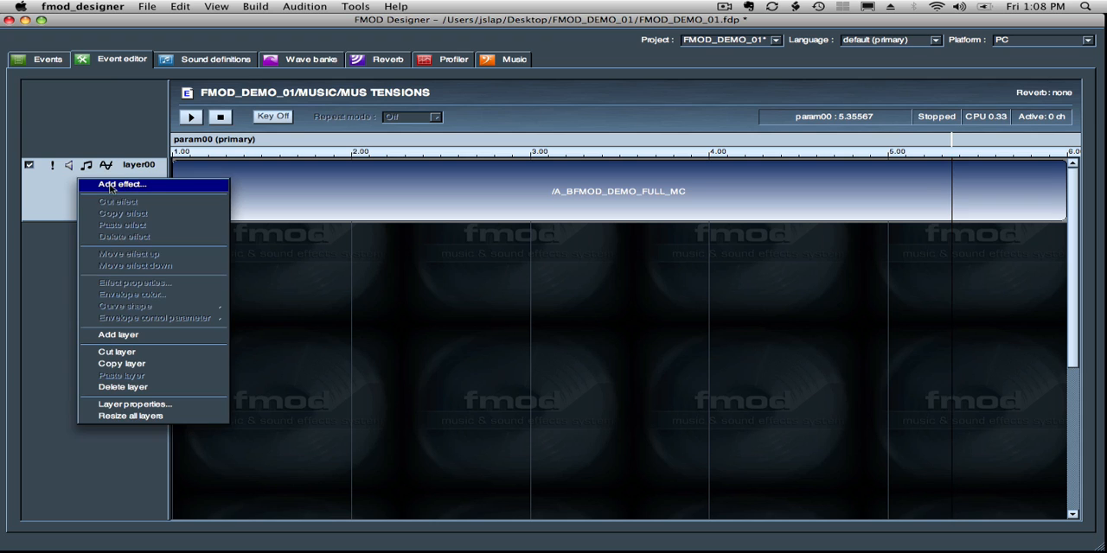
{"action": "left_click", "coordinate": [141, 185]}
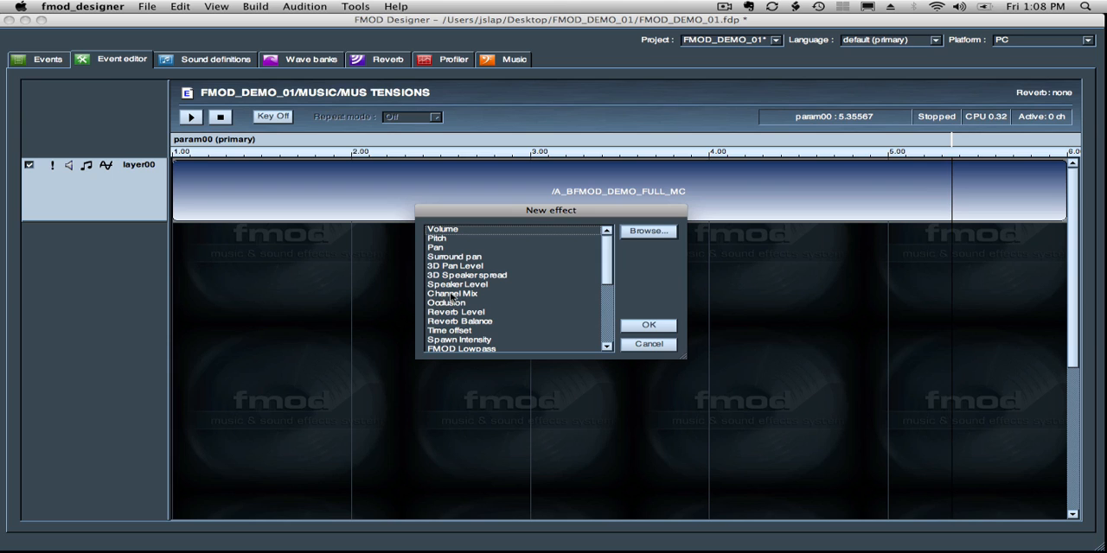
{"action": "left_click", "coordinate": [449, 294]}
{"action": "left_click", "coordinate": [649, 326]}
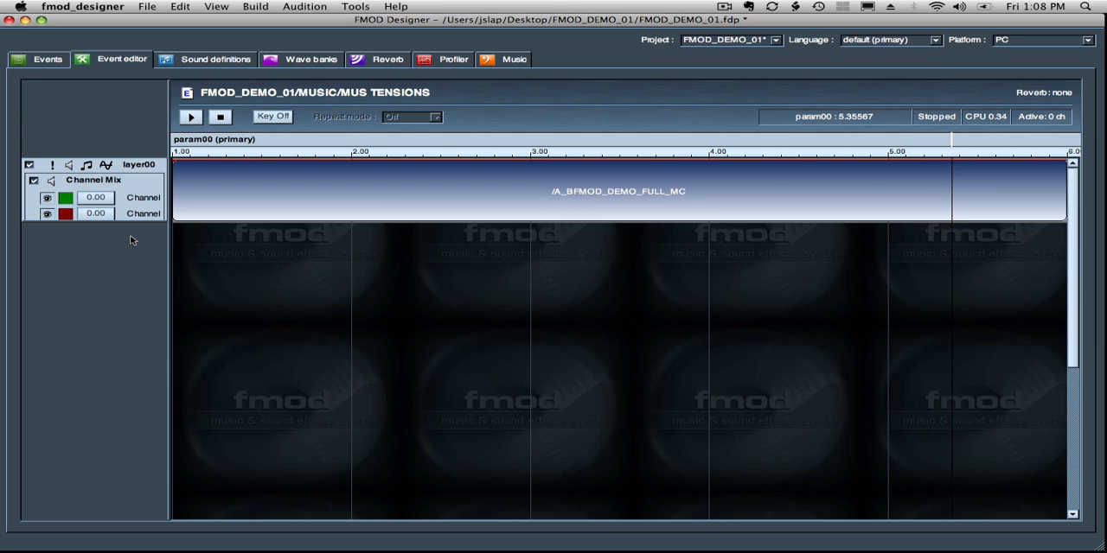
{"action": "left_click_drag", "start_coordinate": [130, 219], "coordinate": [133, 283]}
{"action": "left_click_drag", "start_coordinate": [166, 240], "coordinate": [238, 245]}
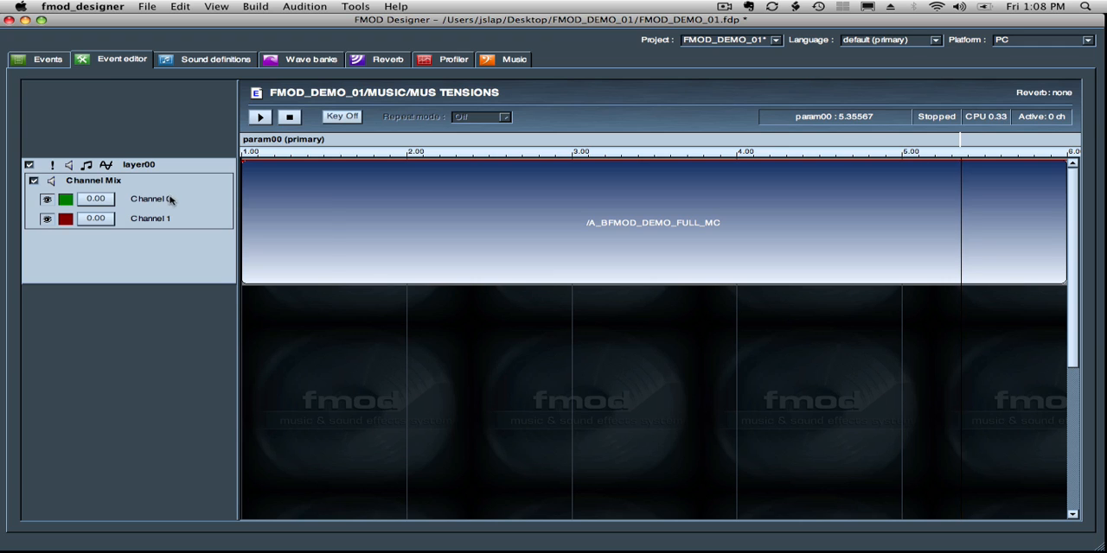
- In the Channel Mix effect properties, remove the Channel 1 envelope and make the Channel 0 envelope control channels 0 and 1
{"action": "right_click", "coordinate": [170, 197]}
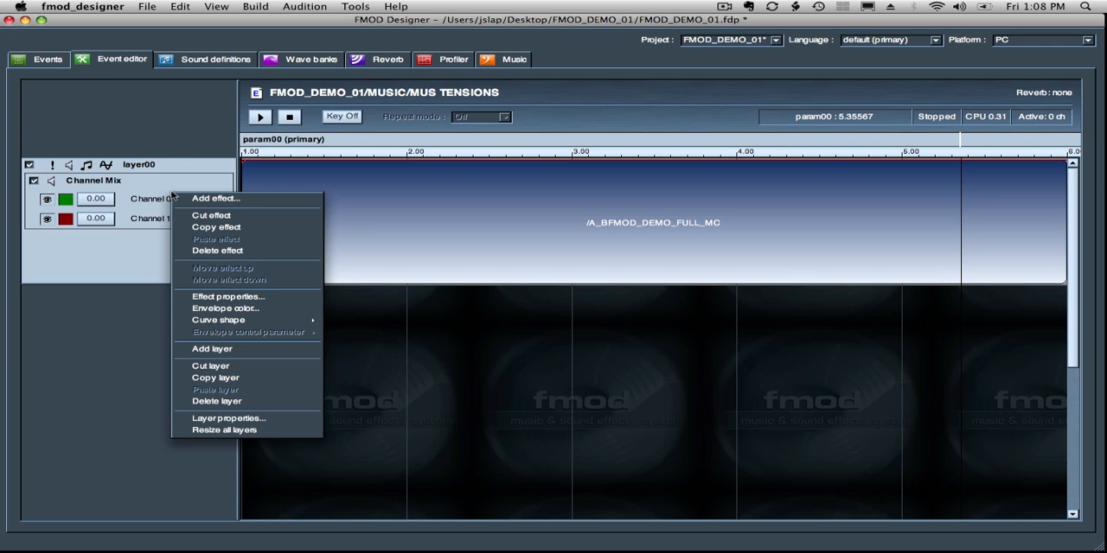
{"action": "left_click", "coordinate": [215, 298]}
{"action": "left_click", "coordinate": [439, 268]}
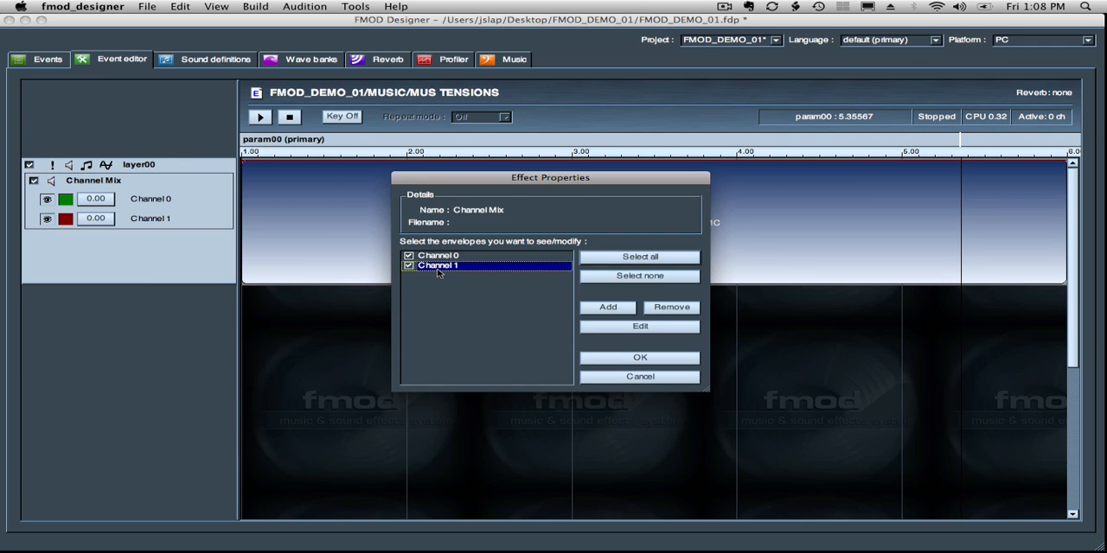
{"action": "left_click", "coordinate": [672, 308]}
{"action": "left_click", "coordinate": [442, 258]}
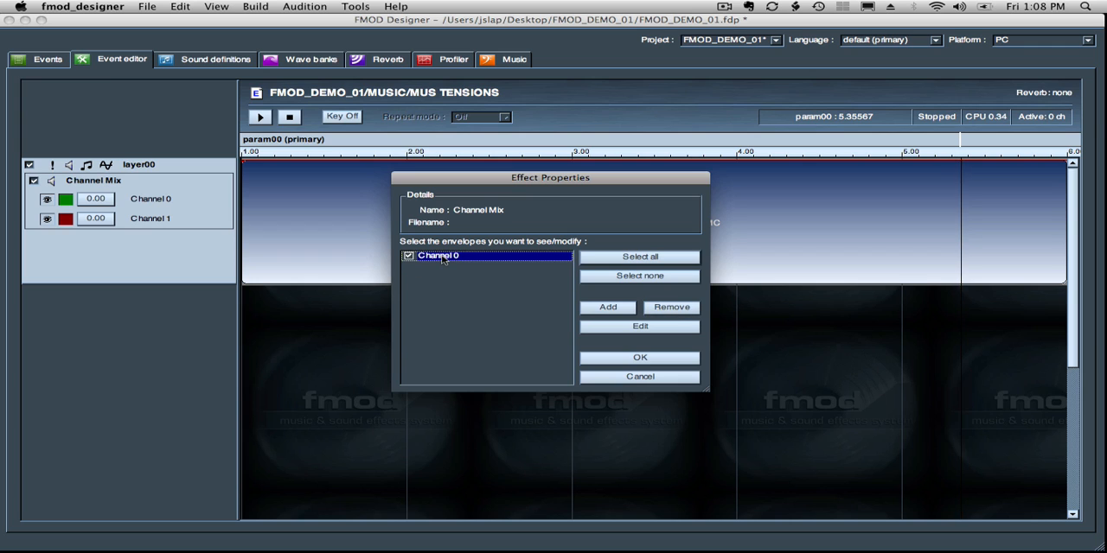
{"action": "left_click", "coordinate": [617, 330]}
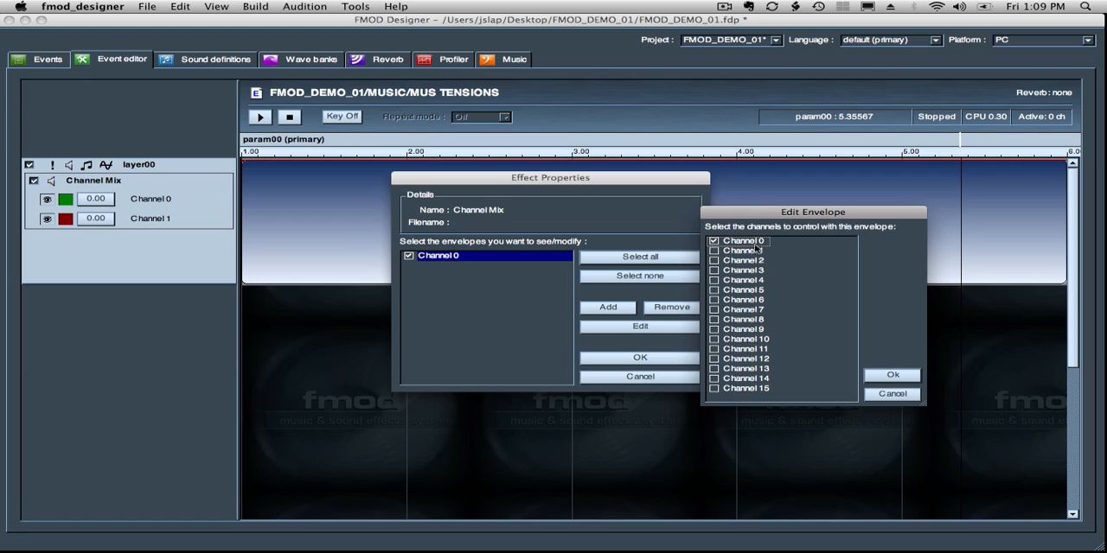
{"action": "left_click", "coordinate": [713, 250]}
{"action": "left_click", "coordinate": [894, 377]}
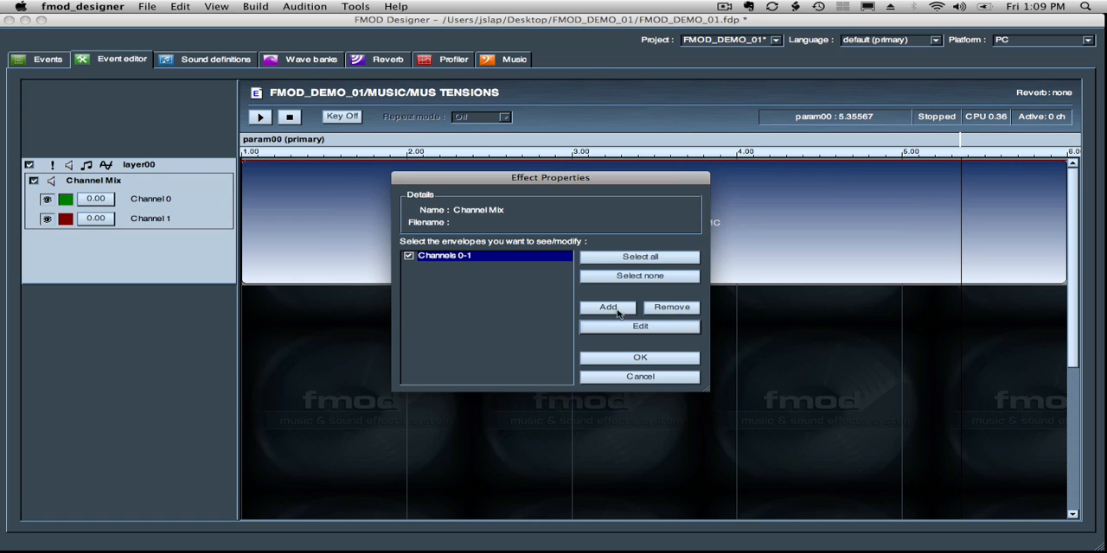
- Add a Channel Mix envelope that controls channels 2 and 3
{"action": "left_click", "coordinate": [609, 306]}
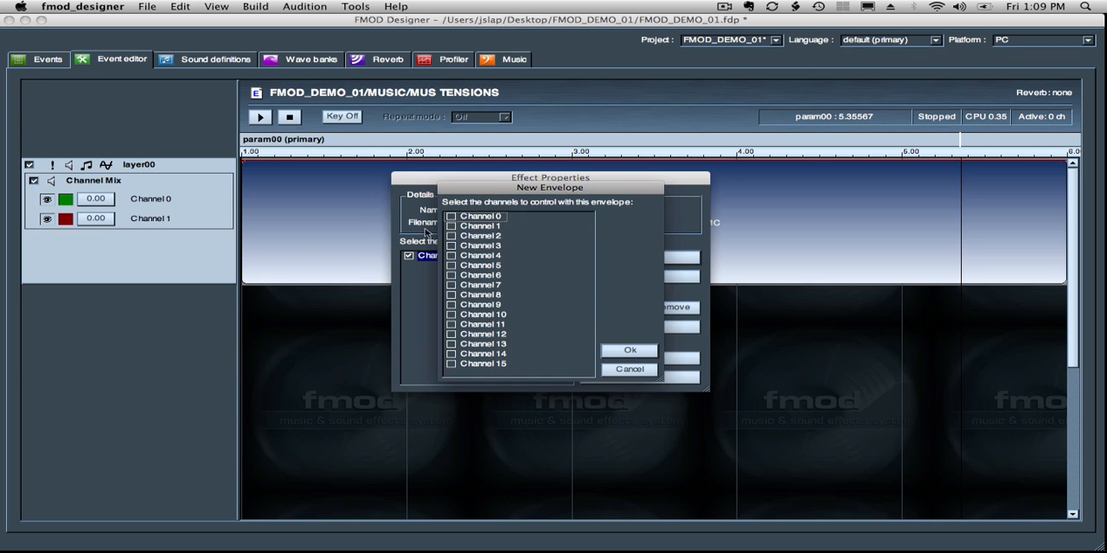
{"action": "left_click", "coordinate": [450, 236]}
{"action": "left_click", "coordinate": [450, 245]}
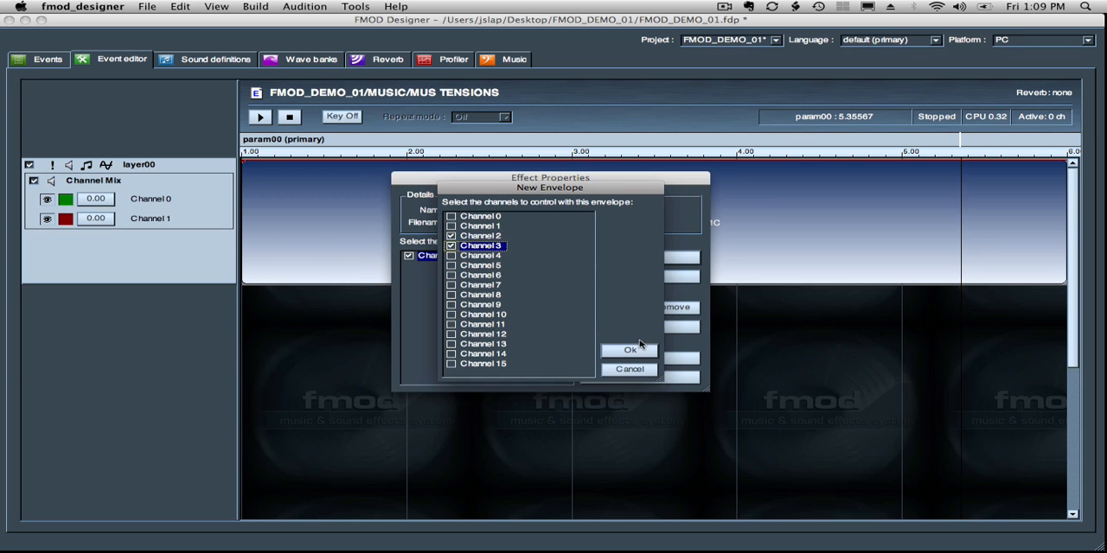
{"action": "left_click", "coordinate": [631, 350]}
- Add a Channel Mix envelope that controls channels 4 and 5
{"action": "left_click", "coordinate": [609, 307]}
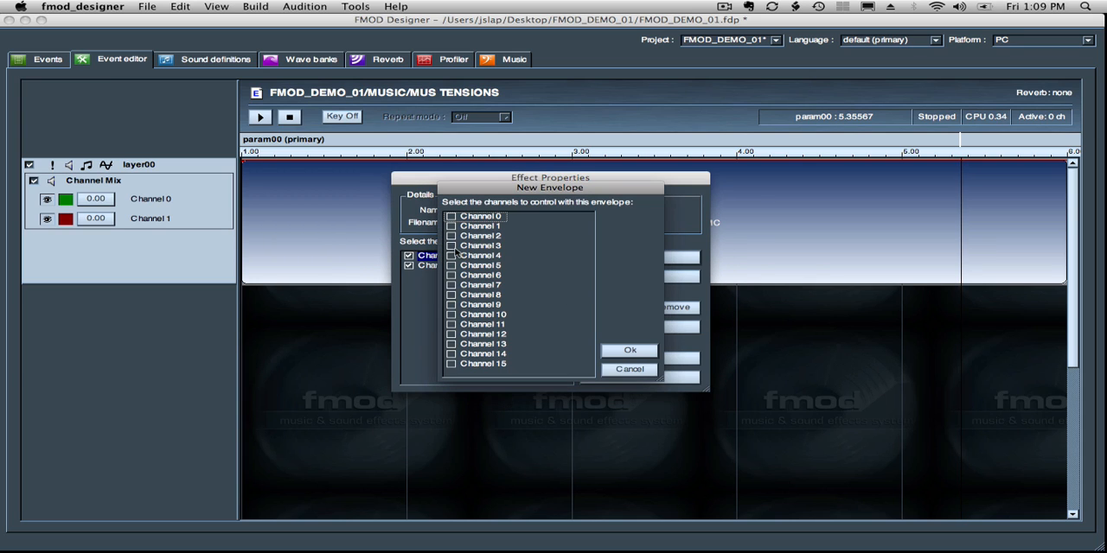
{"action": "left_click", "coordinate": [451, 245]}
{"action": "left_click", "coordinate": [451, 256]}
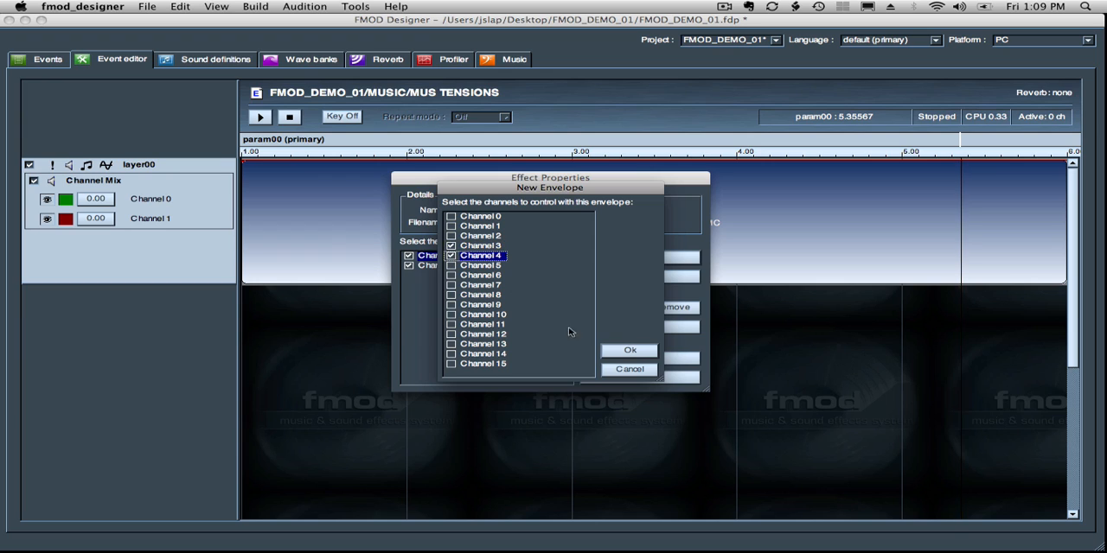
{"action": "left_click", "coordinate": [450, 266]}
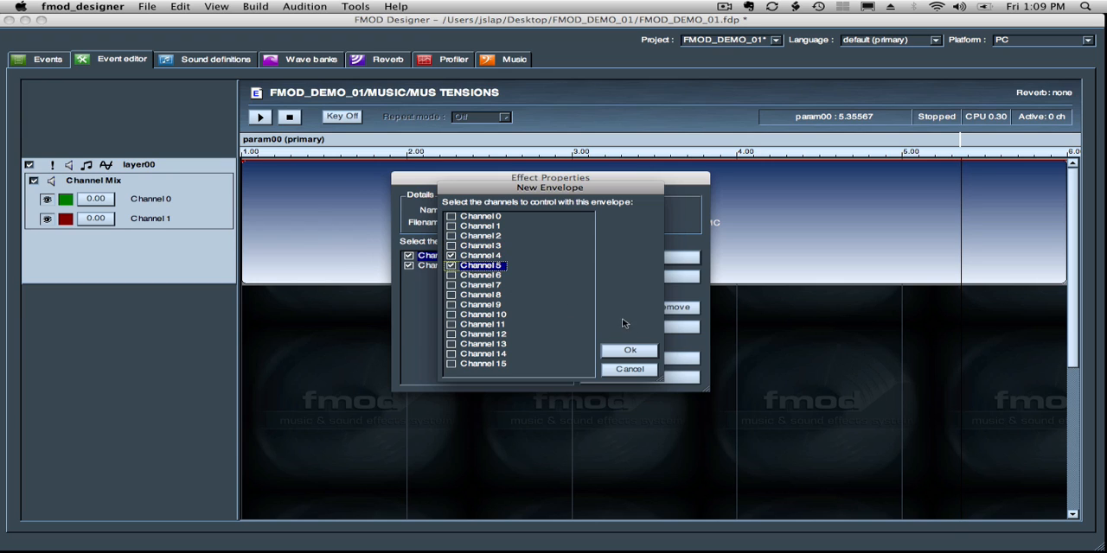
{"action": "left_click", "coordinate": [630, 350]}
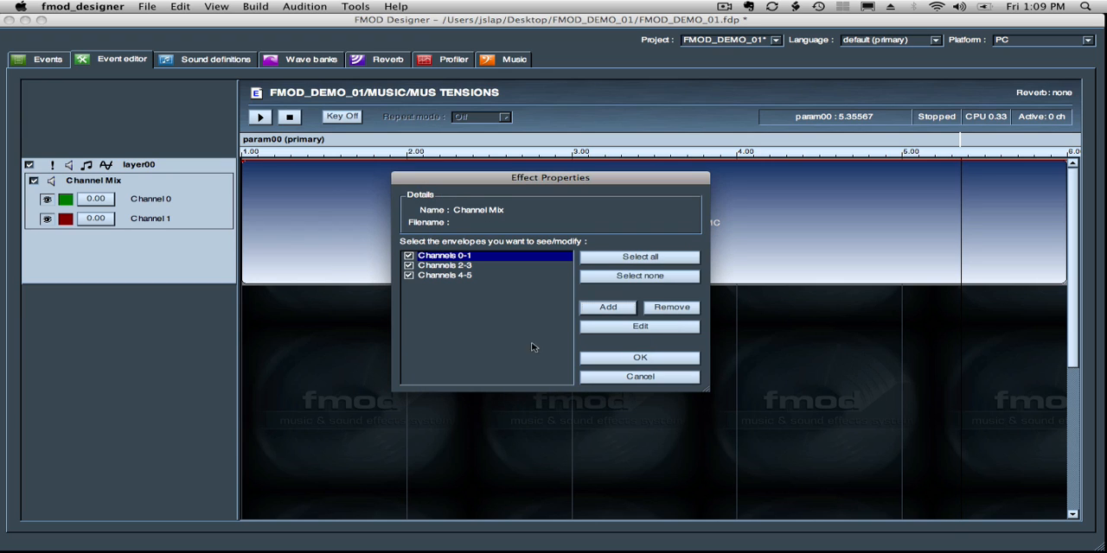
- Add a Channel Mix envelope that controls channels 6 and 7
{"action": "left_click", "coordinate": [609, 310]}
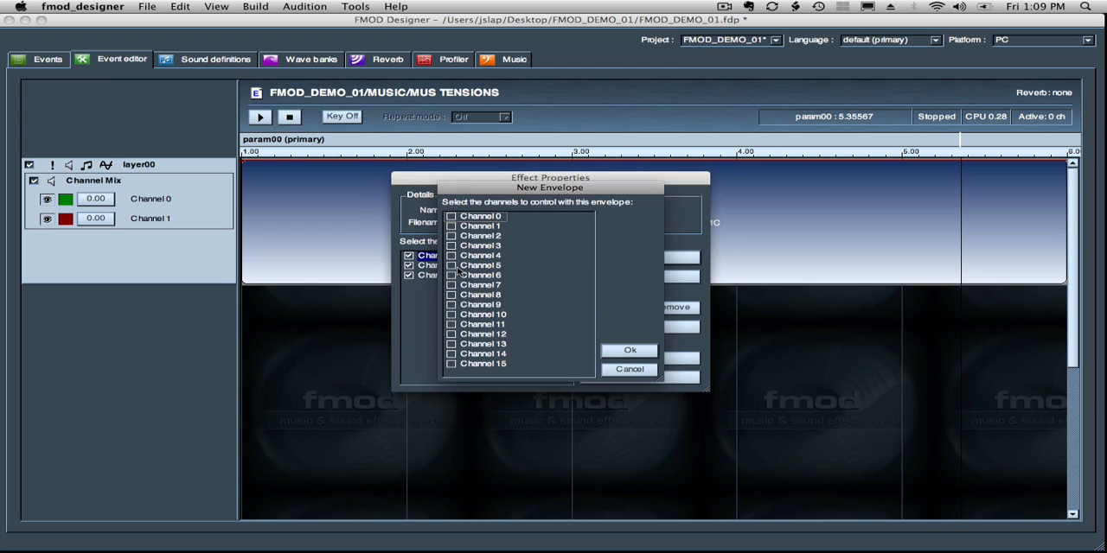
{"action": "left_click", "coordinate": [451, 275]}
{"action": "left_click", "coordinate": [451, 284]}
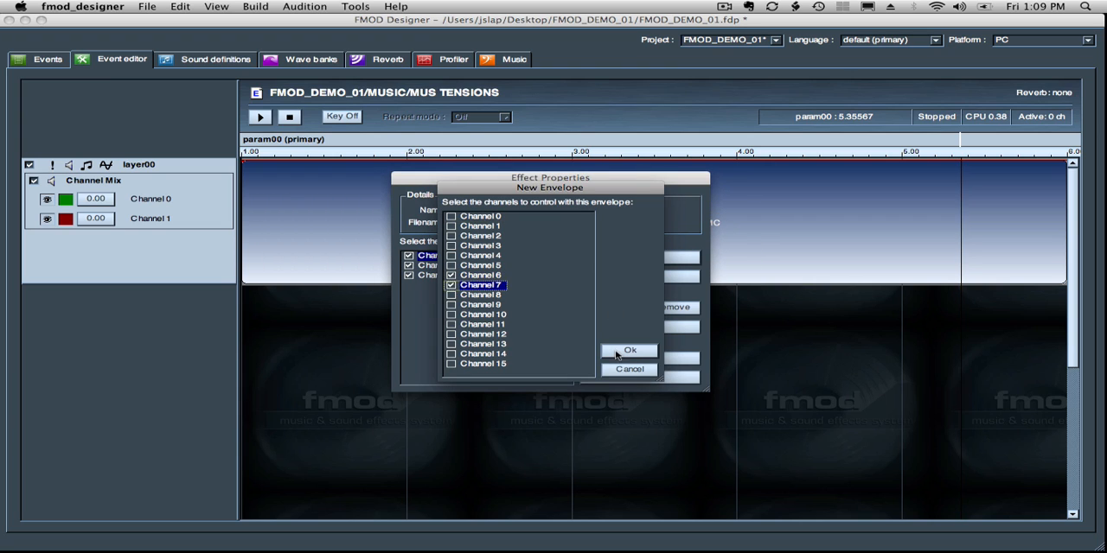
{"action": "left_click", "coordinate": [620, 353]}
{"action": "left_click", "coordinate": [429, 303]}
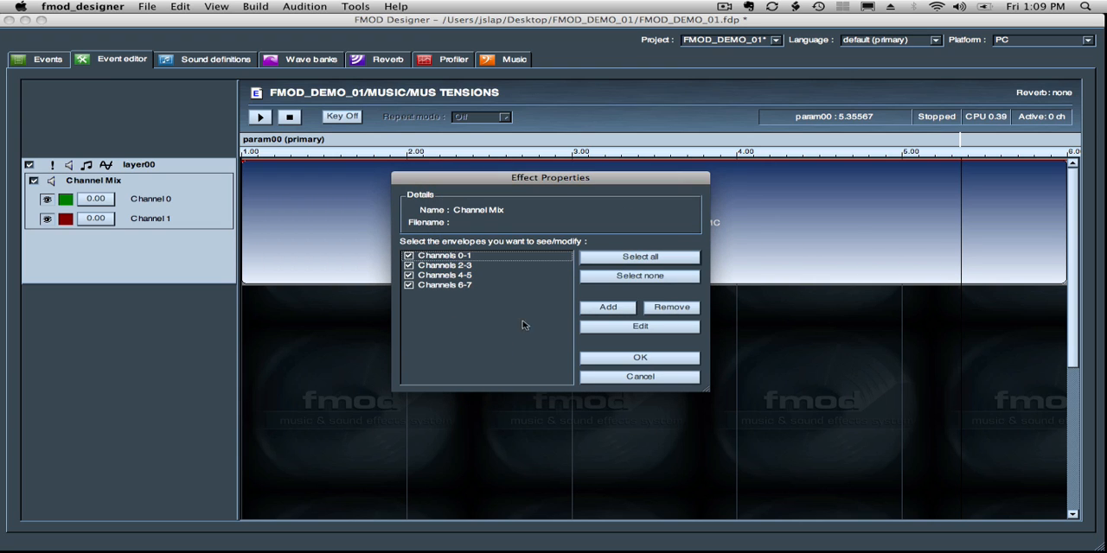
- Add an envelope for channels 8 and 9, apply the Channel Mix properties, and make layer00 slightly taller
{"action": "left_click", "coordinate": [599, 309]}
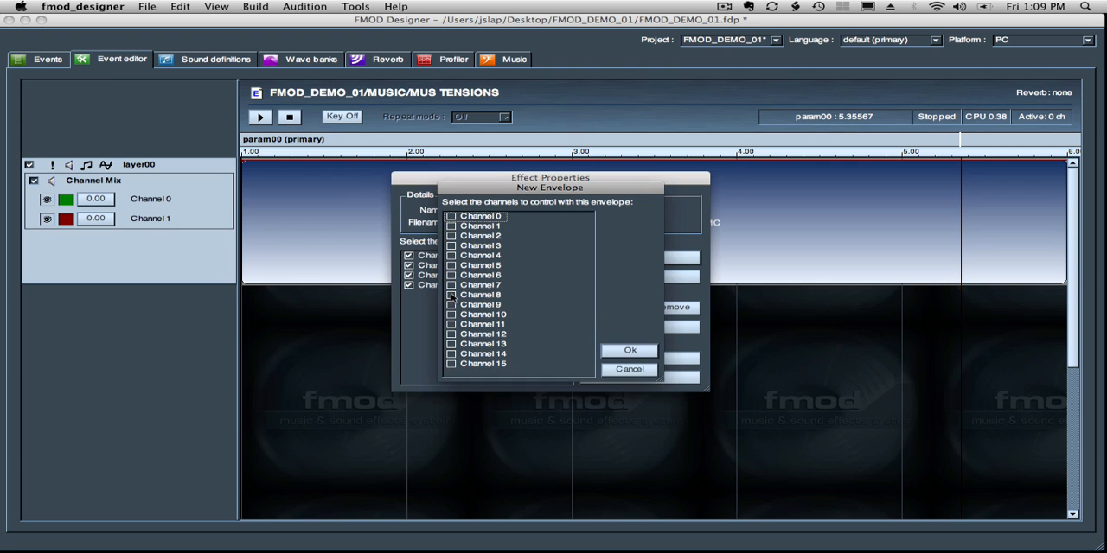
{"action": "left_click", "coordinate": [451, 295]}
{"action": "left_click", "coordinate": [450, 304]}
{"action": "left_click", "coordinate": [629, 351]}
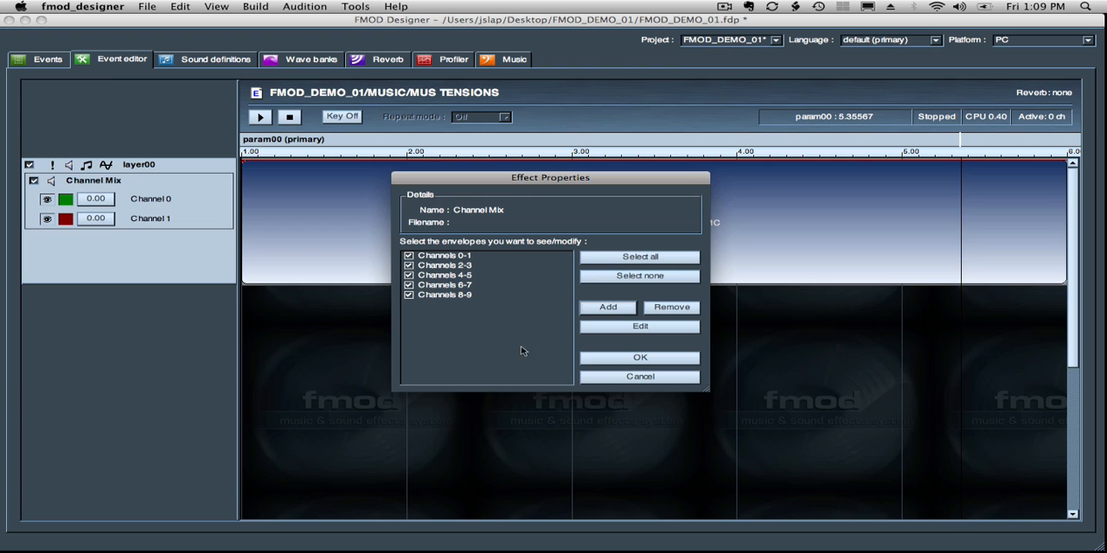
{"action": "left_click", "coordinate": [618, 364]}
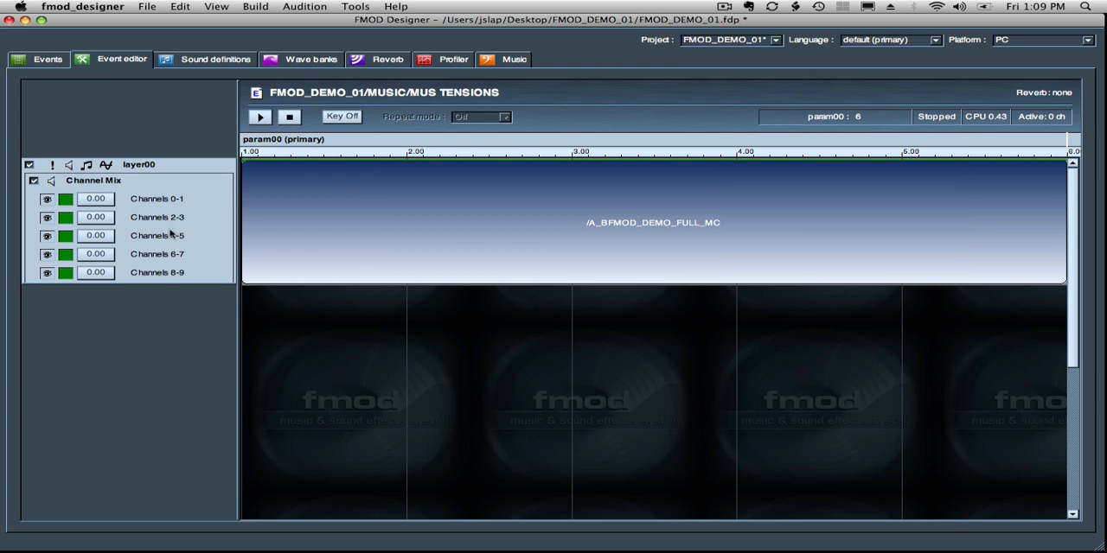
{"action": "left_click_drag", "start_coordinate": [209, 283], "coordinate": [203, 309]}
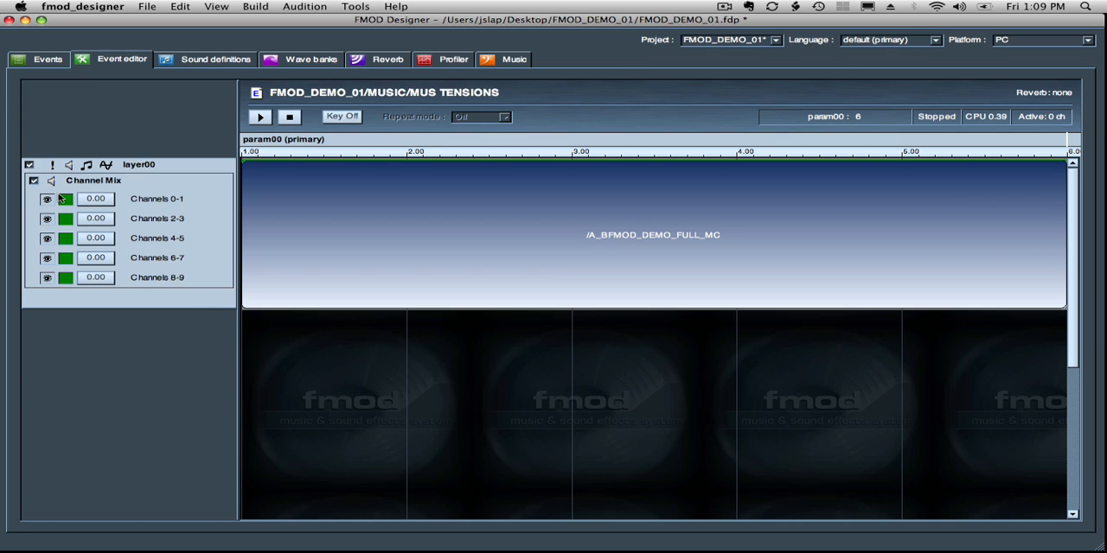
- Change the envelope color of Channels 0-1 to bright yellow
{"action": "right_click", "coordinate": [66, 199]}
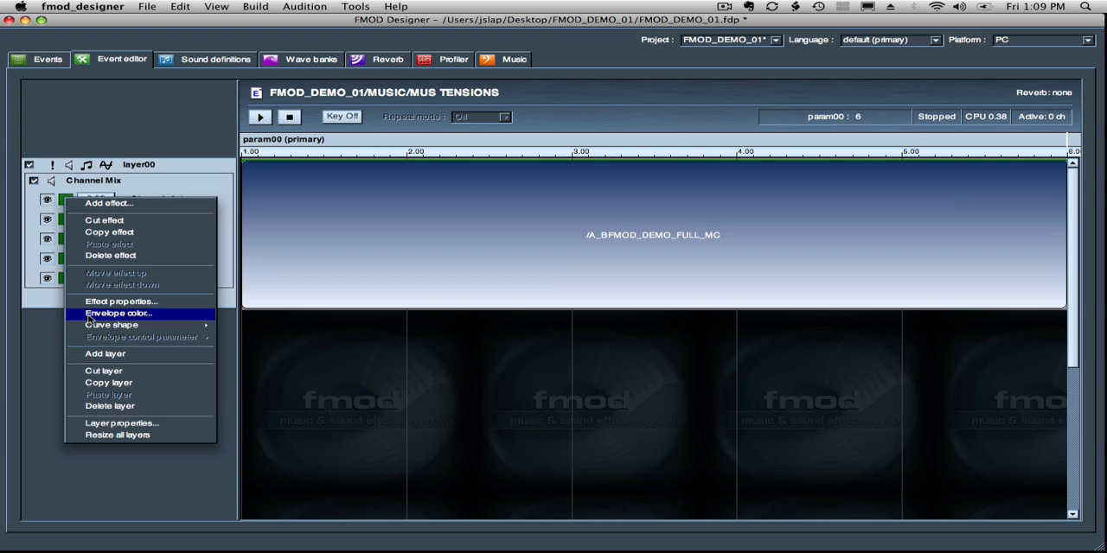
{"action": "left_click", "coordinate": [122, 177]}
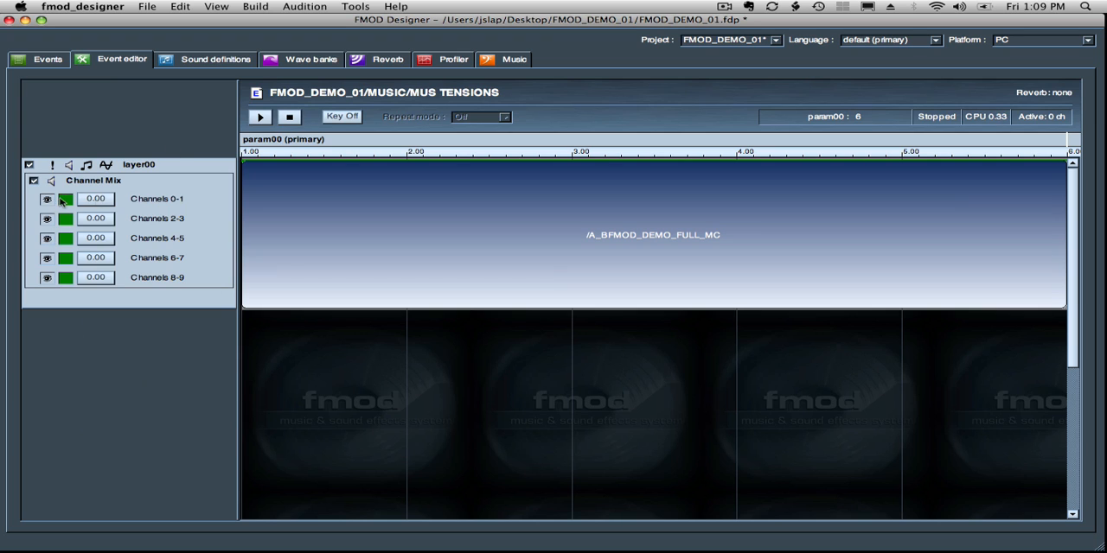
{"action": "right_click", "coordinate": [65, 199]}
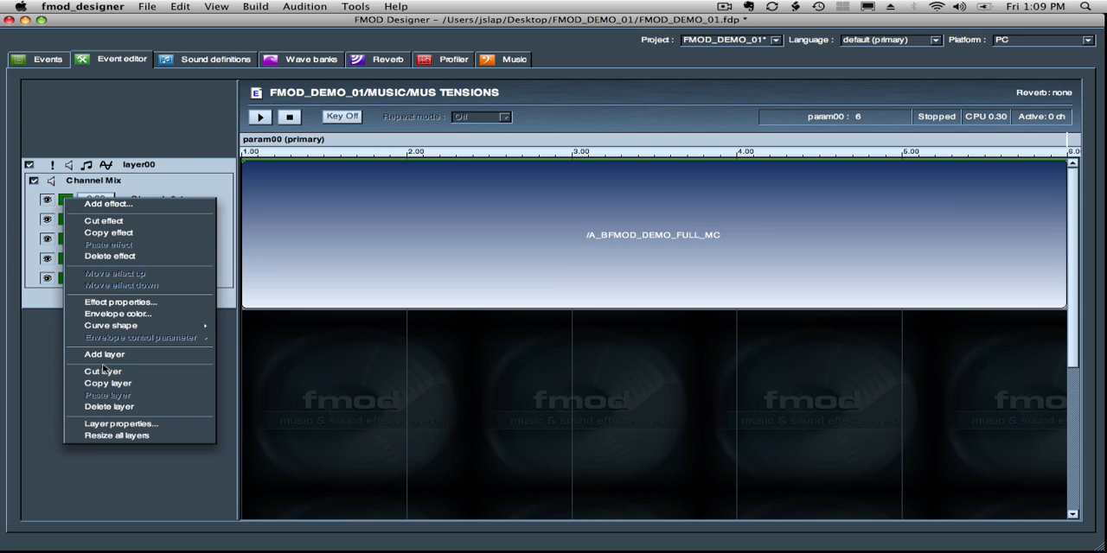
{"action": "left_click", "coordinate": [104, 316]}
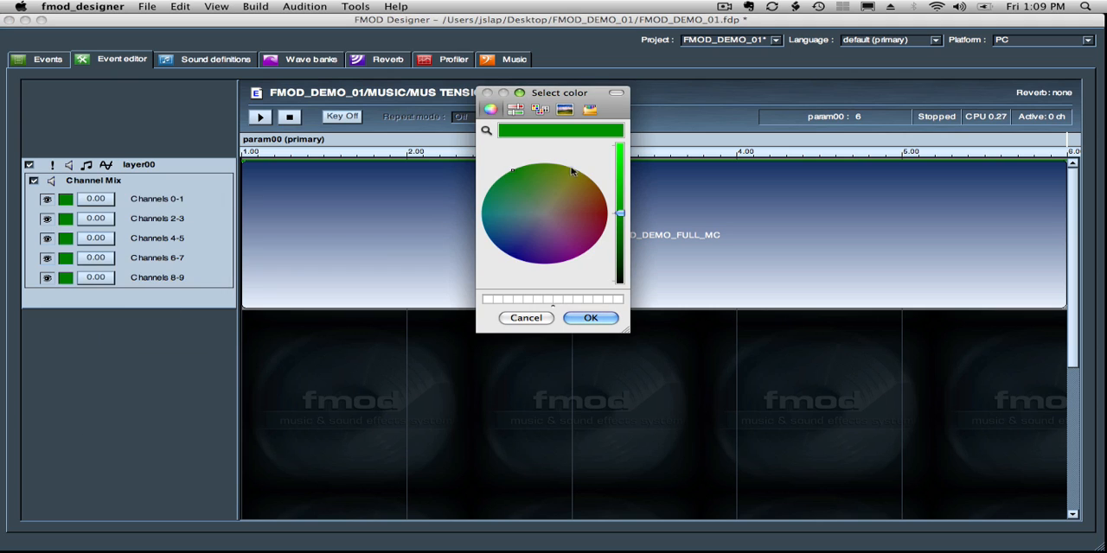
{"action": "left_click_drag", "start_coordinate": [619, 215], "coordinate": [617, 146]}
{"action": "left_click", "coordinate": [574, 170]}
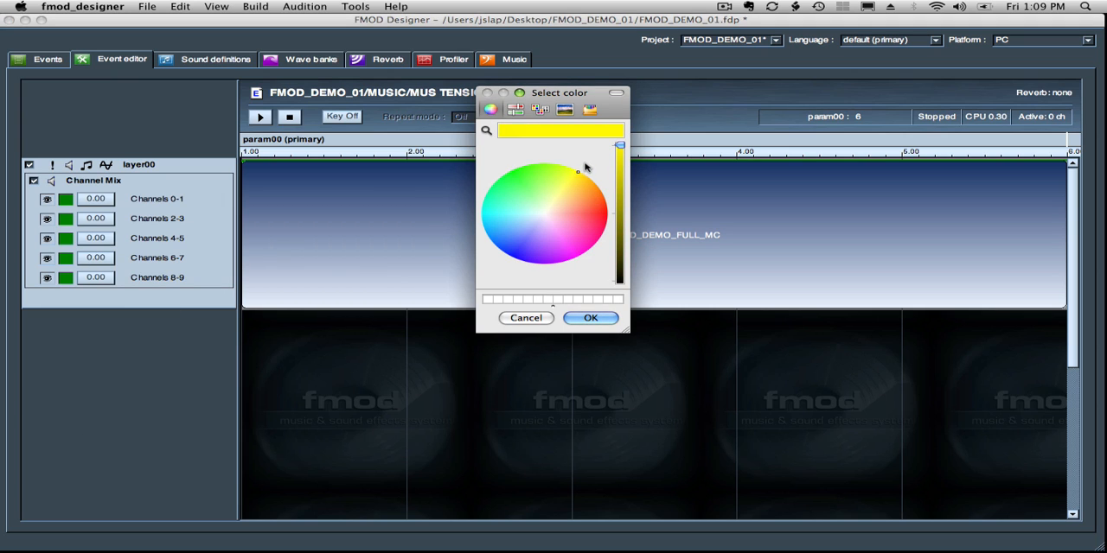
{"action": "left_click", "coordinate": [588, 318]}
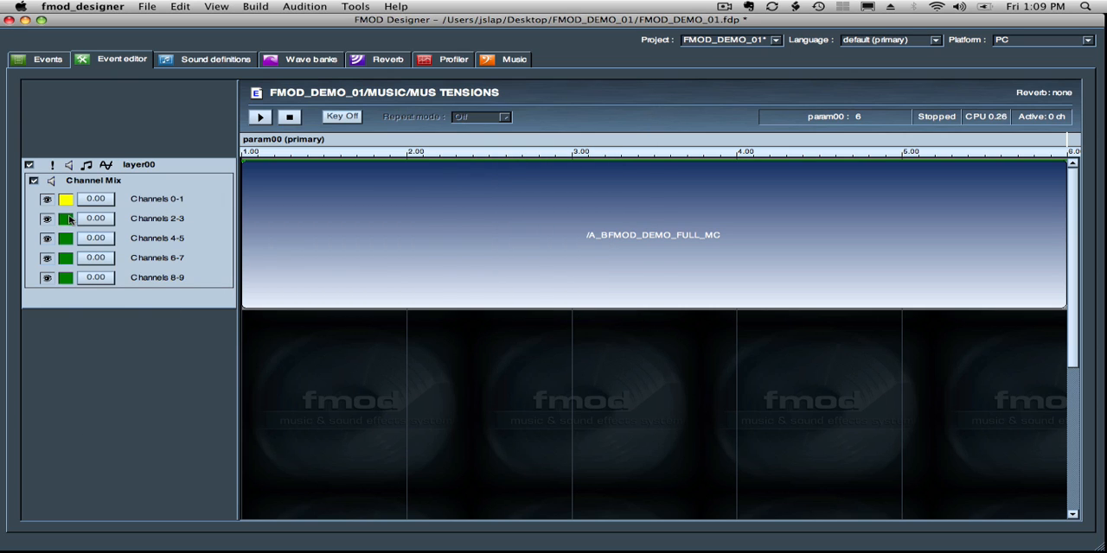
- Change the envelope color of Channels 2-3 to bright green
{"action": "right_click", "coordinate": [70, 220]}
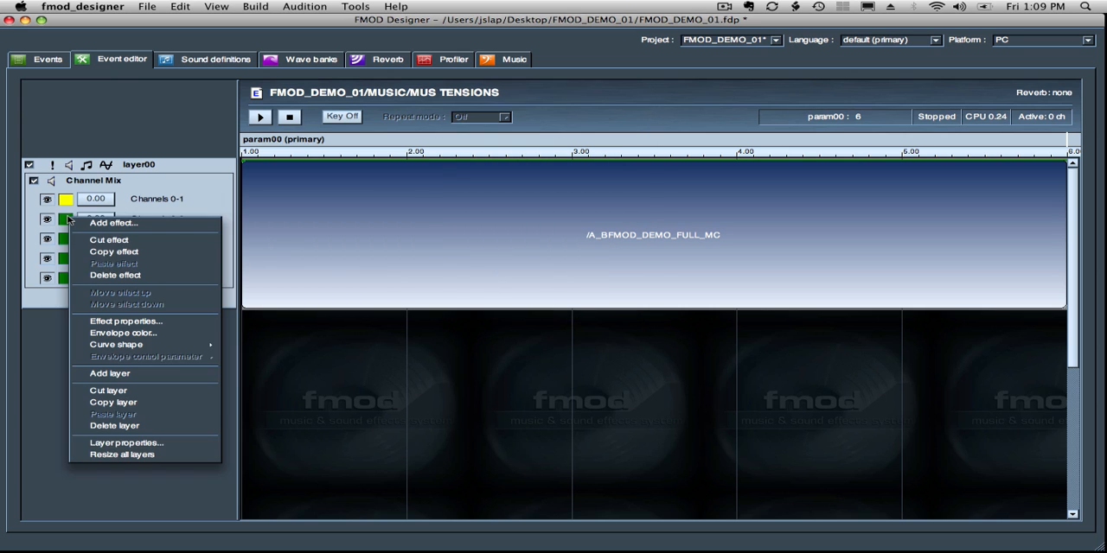
{"action": "left_click", "coordinate": [90, 334]}
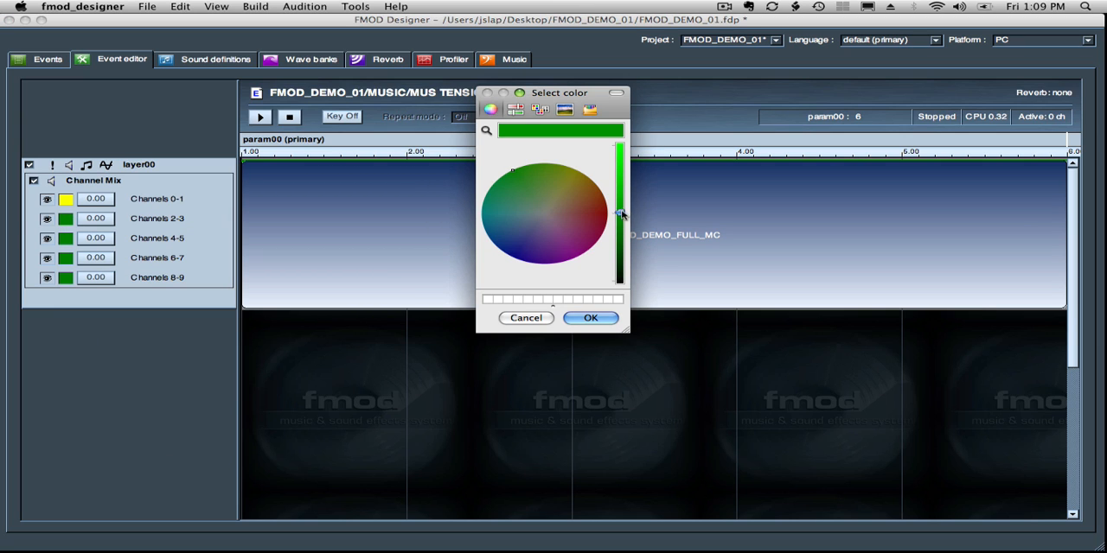
{"action": "left_click_drag", "start_coordinate": [624, 217], "coordinate": [619, 145]}
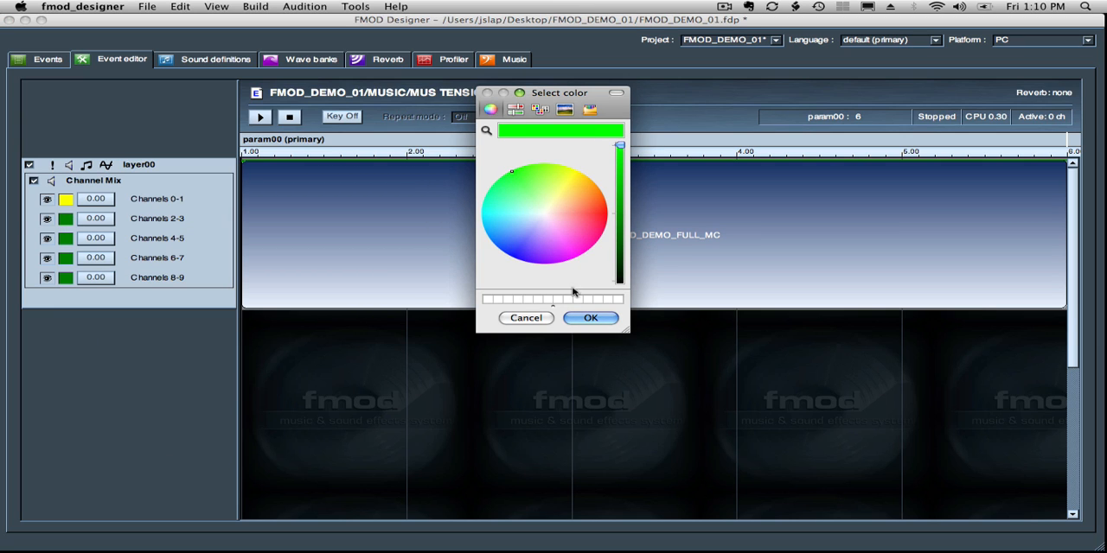
{"action": "left_click", "coordinate": [577, 319]}
- Change the envelope color of Channels 4-5 to bright blue
{"action": "right_click", "coordinate": [66, 240]}
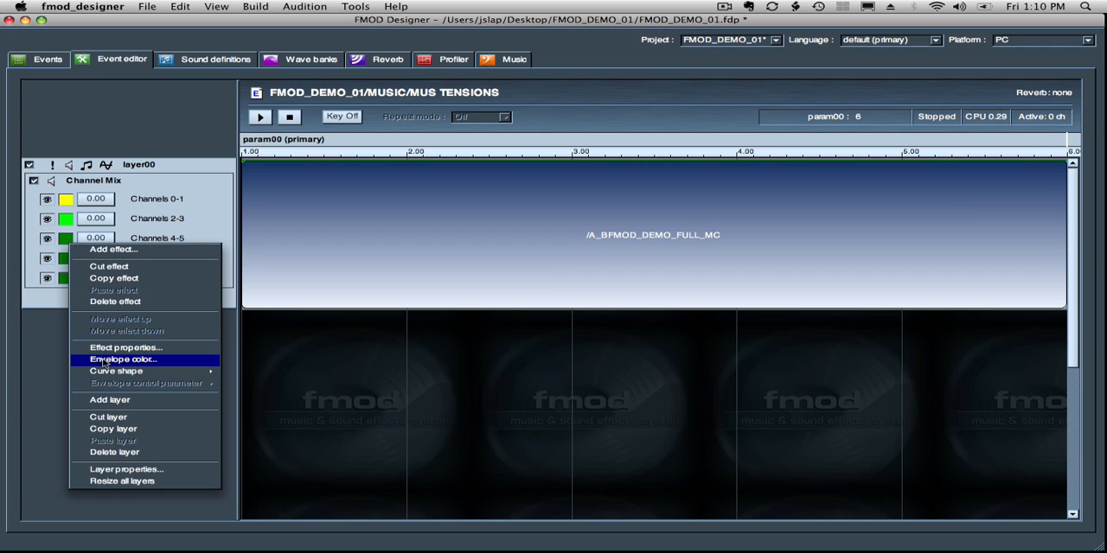
{"action": "left_click", "coordinate": [103, 360]}
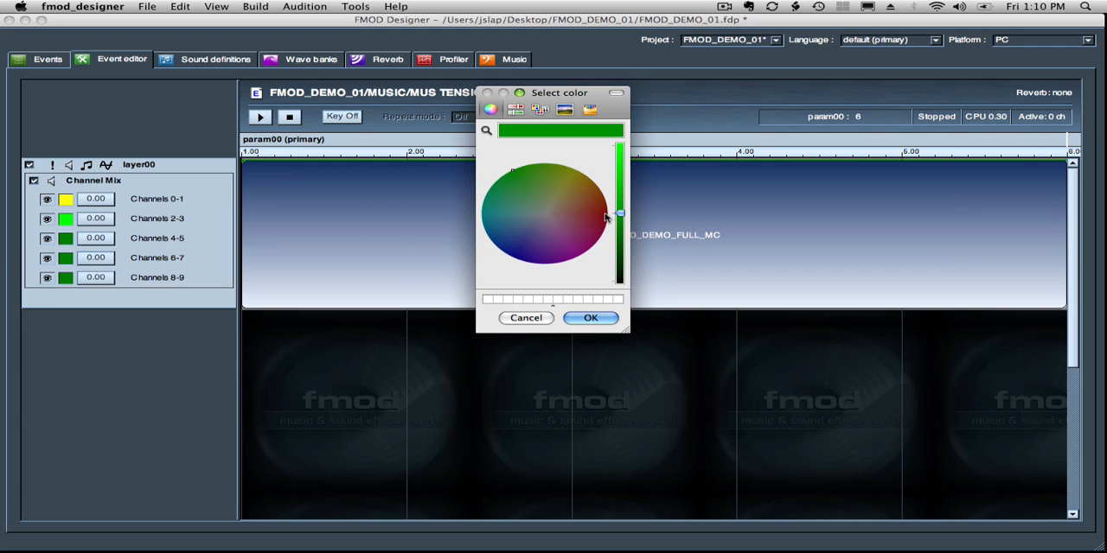
{"action": "left_click_drag", "start_coordinate": [624, 192], "coordinate": [630, 69]}
{"action": "left_click_drag", "start_coordinate": [527, 248], "coordinate": [492, 290]}
{"action": "left_click", "coordinate": [588, 318]}
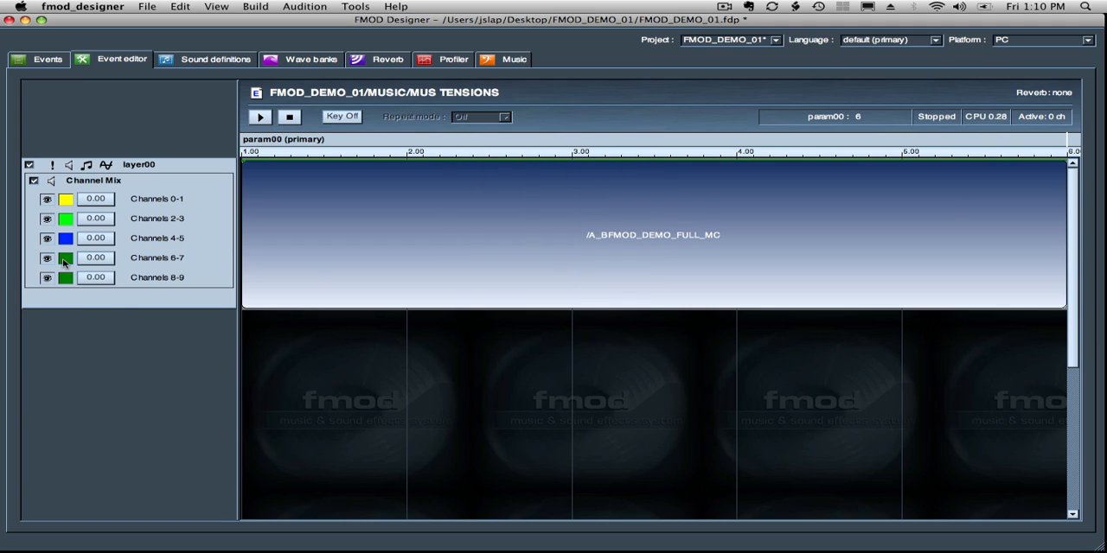
- Change the envelope color of Channels 6-7 to bright magenta
{"action": "right_click", "coordinate": [63, 263]}
{"action": "left_click", "coordinate": [100, 365]}
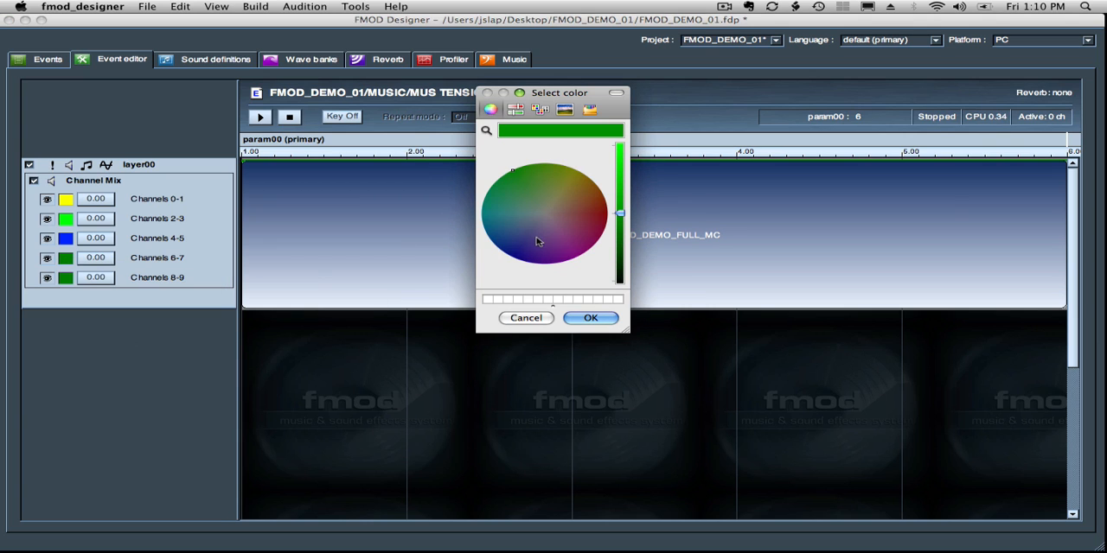
{"action": "left_click_drag", "start_coordinate": [624, 221], "coordinate": [628, 96]}
{"action": "left_click_drag", "start_coordinate": [577, 217], "coordinate": [579, 260]}
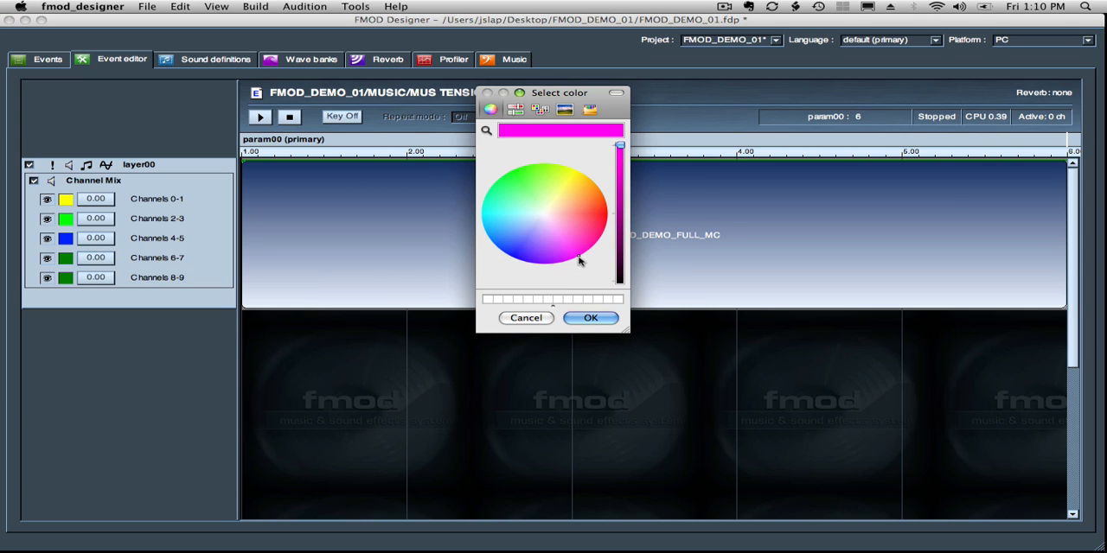
{"action": "left_click", "coordinate": [585, 318]}
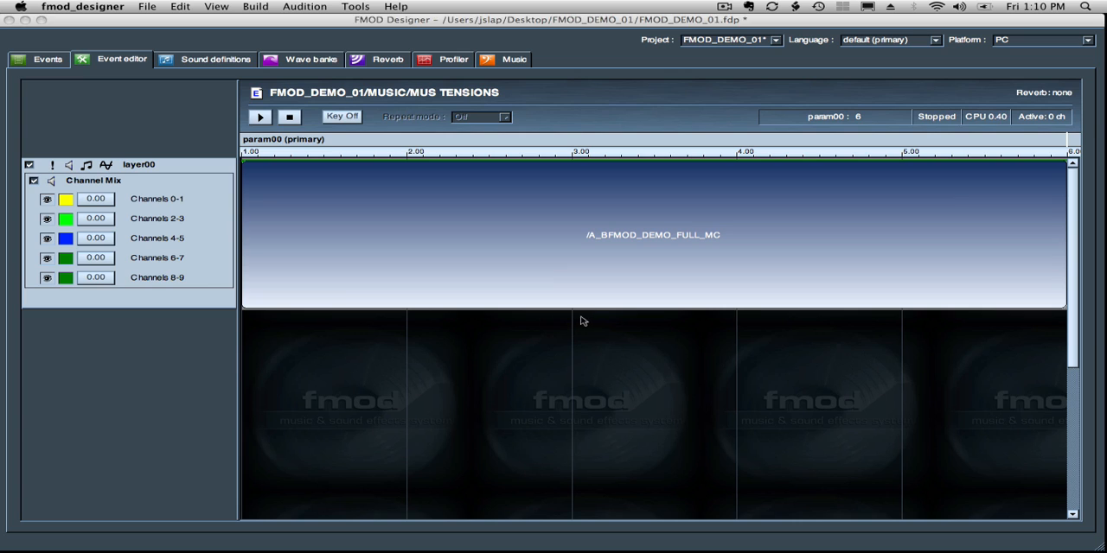
- Change the envelope color of Channels 8-9 to bright red
{"action": "right_click", "coordinate": [63, 278]}
{"action": "left_click", "coordinate": [99, 391]}
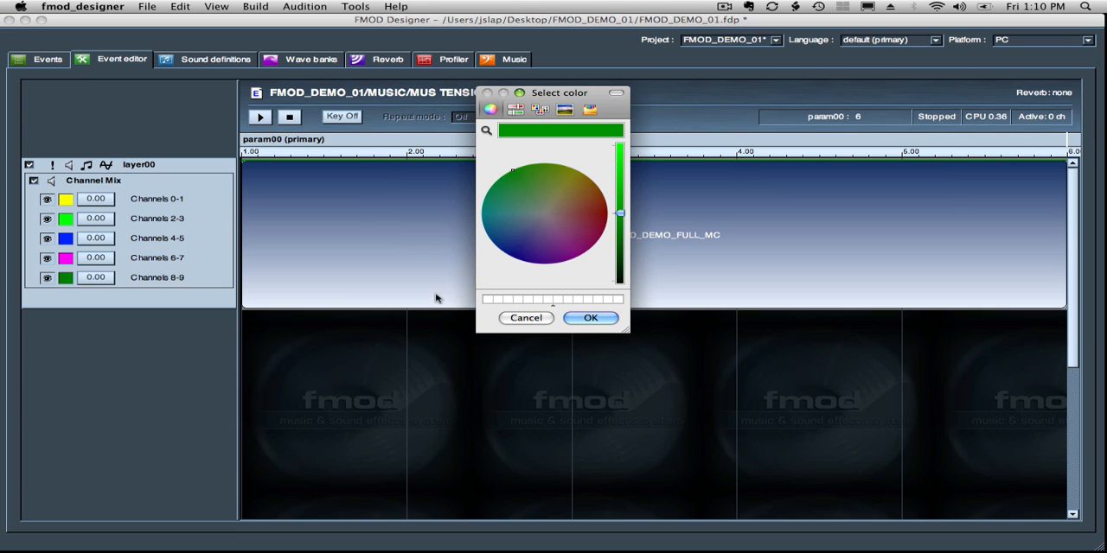
{"action": "left_click", "coordinate": [605, 213]}
{"action": "left_click_drag", "start_coordinate": [620, 215], "coordinate": [619, 145]}
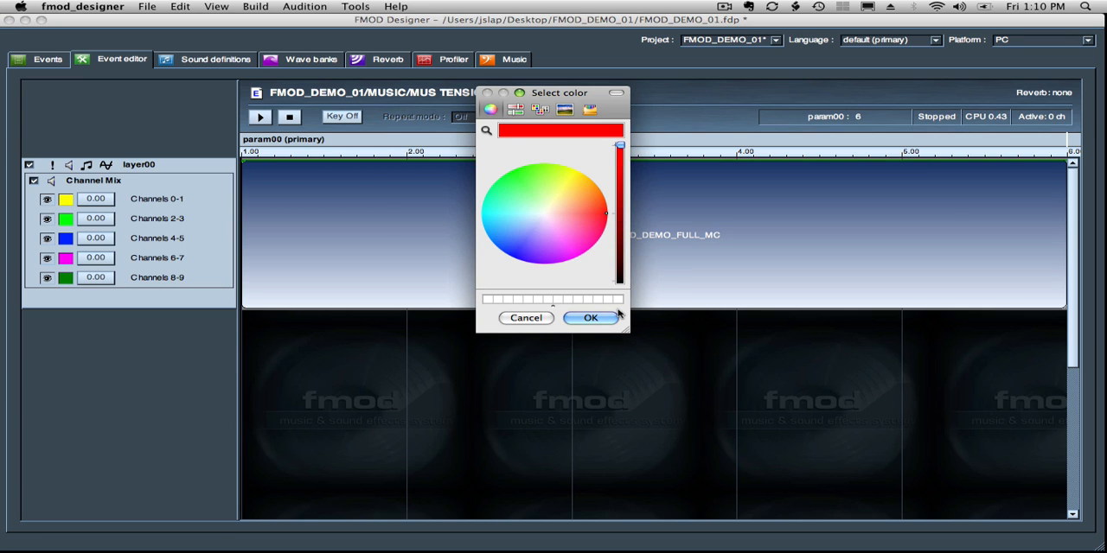
{"action": "left_click", "coordinate": [588, 318]}
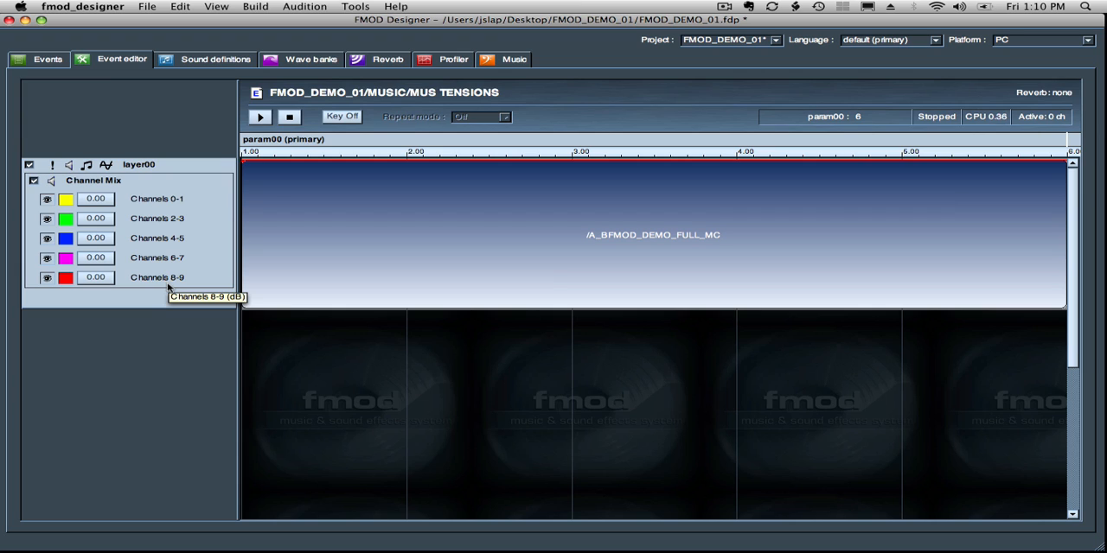
- Move the param00 cursor to 1 and lower the Channels 8-9 level to about -0.83 dB
{"action": "left_click", "coordinate": [96, 279]}
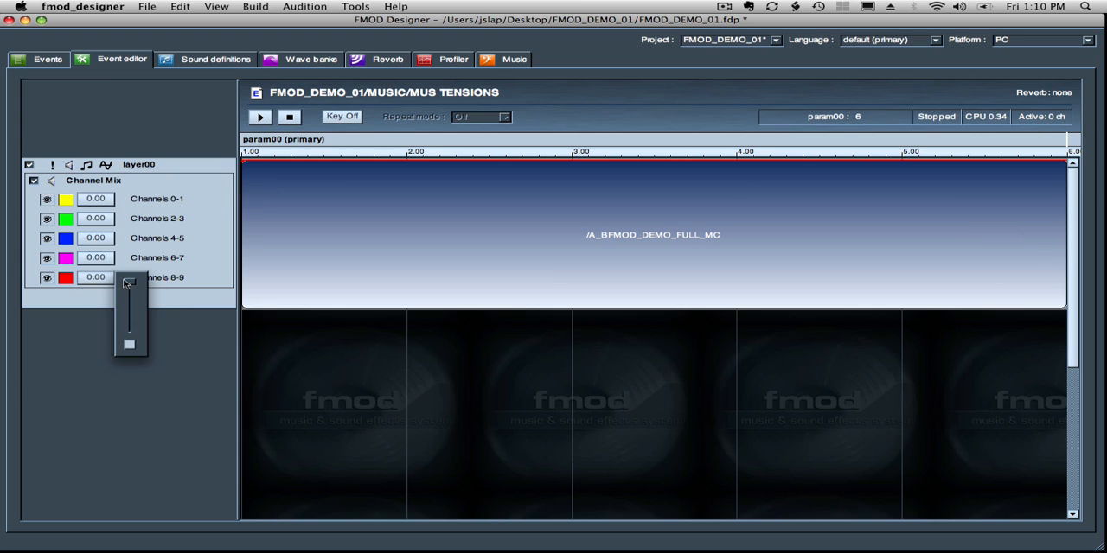
{"action": "left_click_drag", "start_coordinate": [127, 284], "coordinate": [128, 288]}
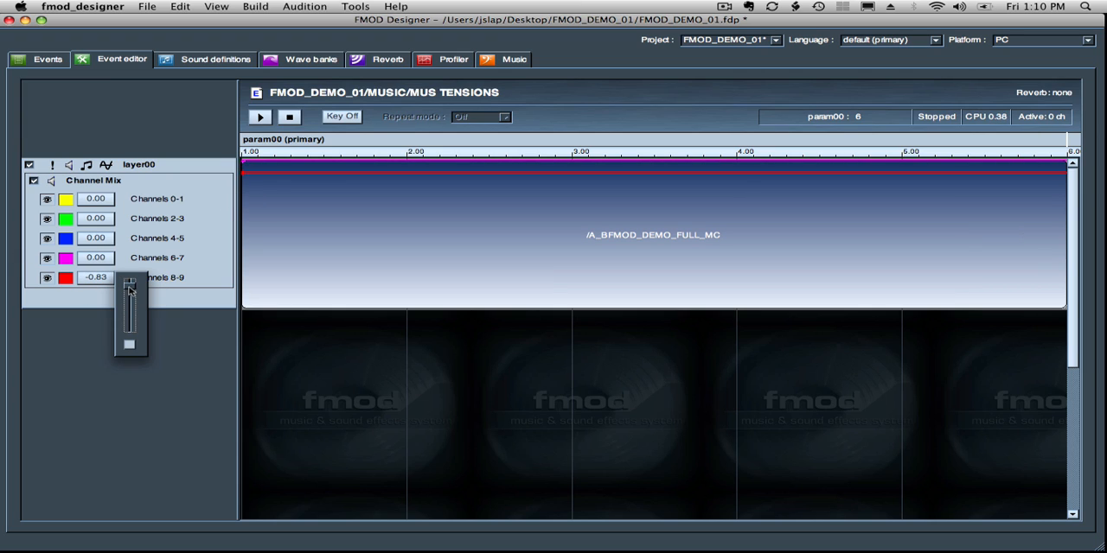
{"action": "mouse_move", "coordinate": [243, 141]}
{"action": "left_mouse_down"}
{"action": "mouse_move", "coordinate": [987, 125]}
{"action": "mouse_move", "coordinate": [545, 148]}
{"action": "mouse_move", "coordinate": [246, 143]}
{"action": "left_mouse_up"}
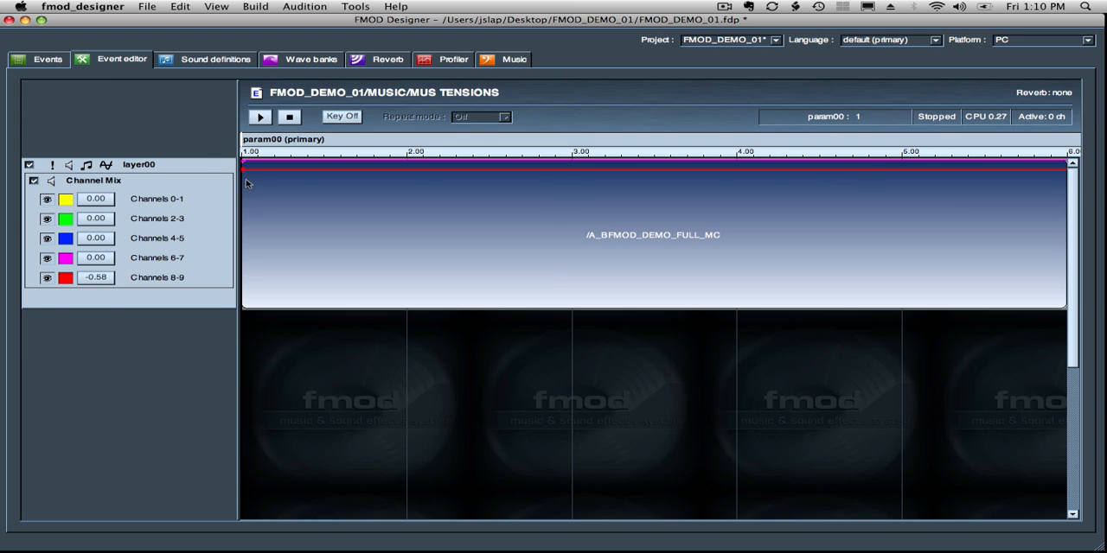
{"action": "left_click", "coordinate": [101, 279]}
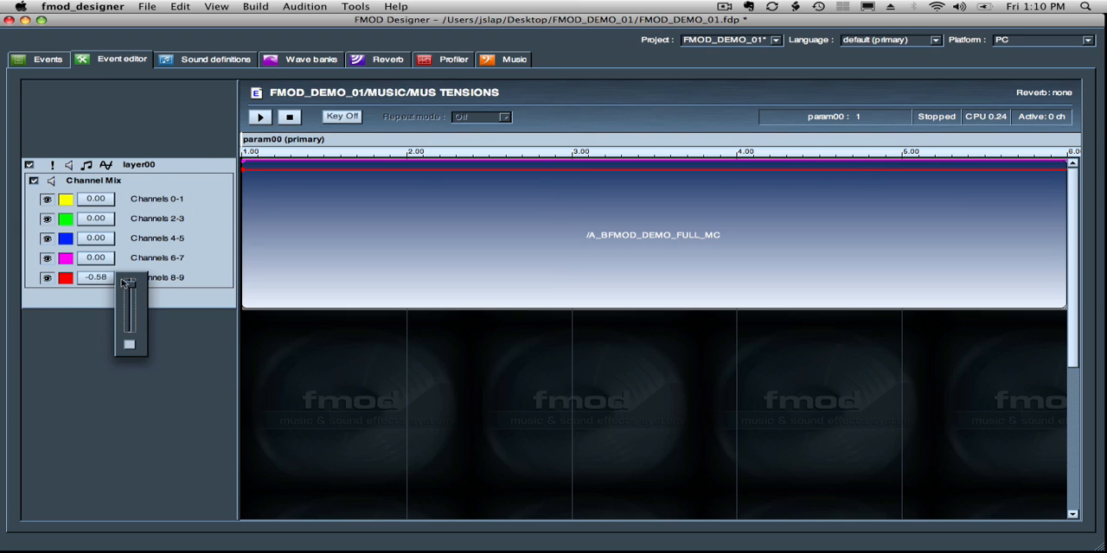
{"action": "left_click_drag", "start_coordinate": [129, 286], "coordinate": [128, 285]}
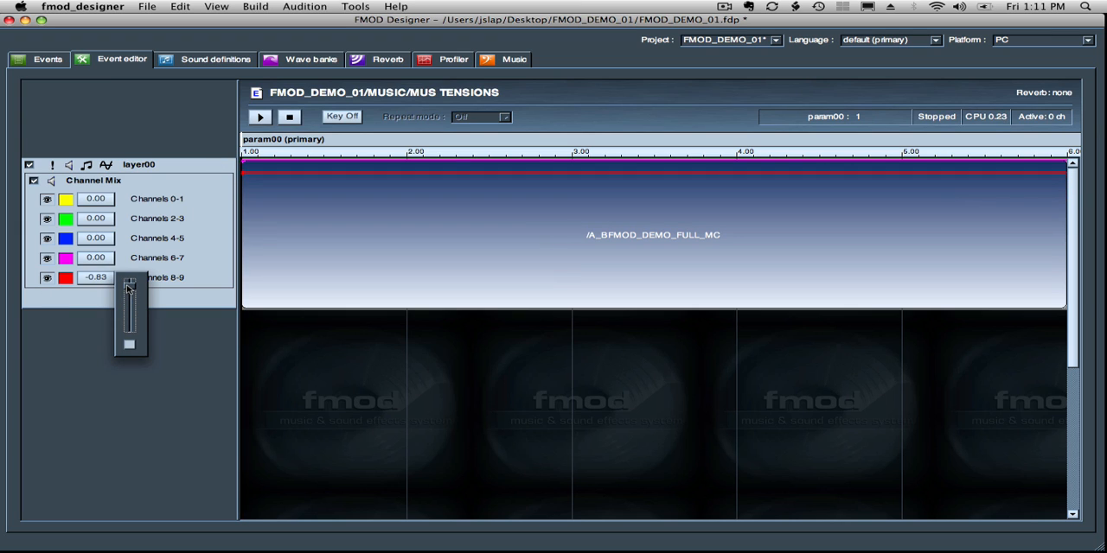
- Shape the Channels 8-9 envelope to stay silent until about 4.8 on param00, rising to its upper level at 5.00
{"action": "left_click", "coordinate": [902, 171]}
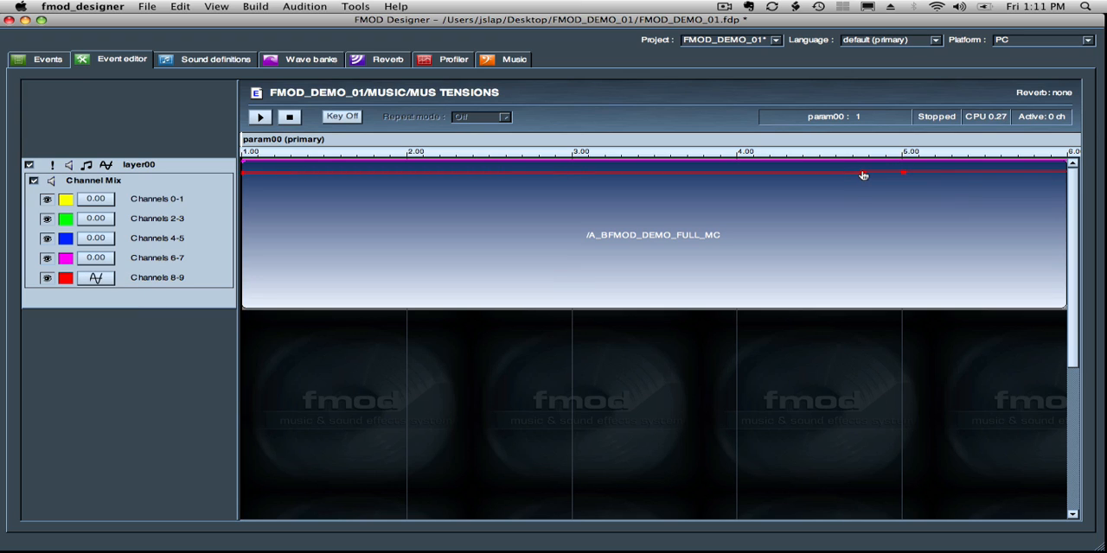
{"action": "mouse_move", "coordinate": [862, 174]}
{"action": "left_click_drag", "start_coordinate": [862, 175], "coordinate": [862, 307]}
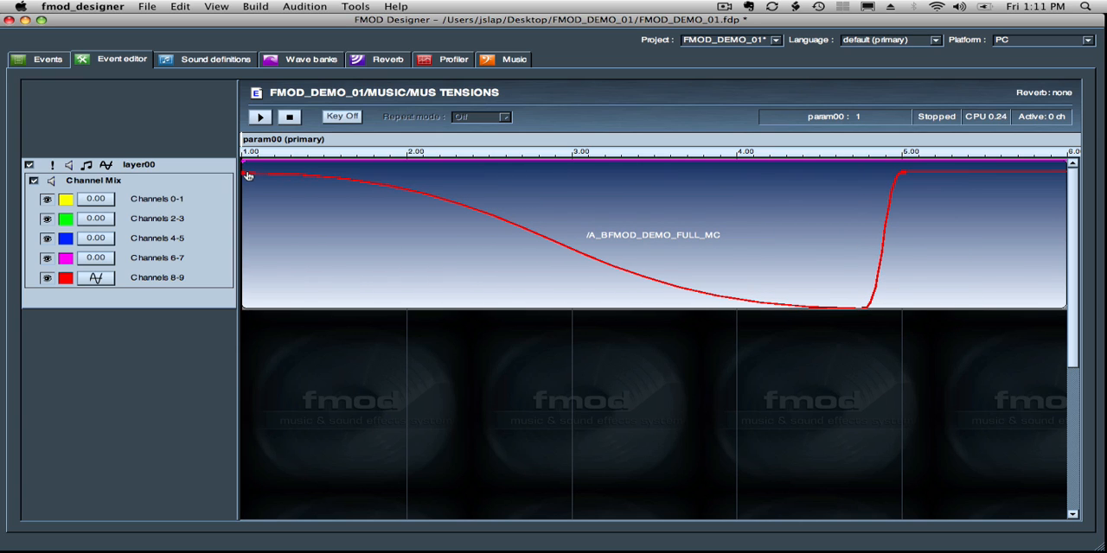
{"action": "left_click_drag", "start_coordinate": [244, 174], "coordinate": [160, 366]}
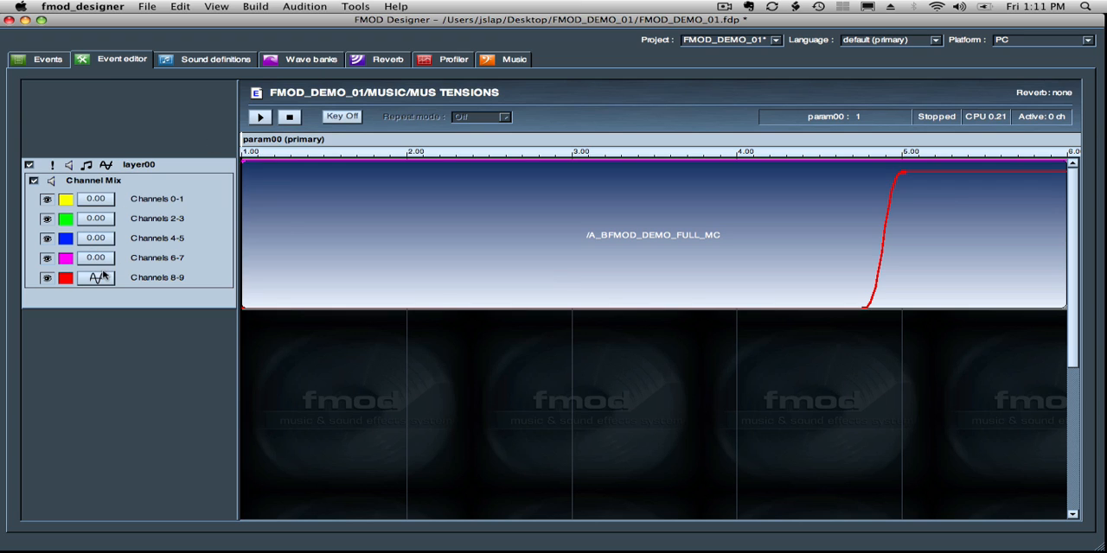
- Sweep the param00 cursor along the ruler from about 1.3 to about 4.58
{"action": "left_click", "coordinate": [290, 150]}
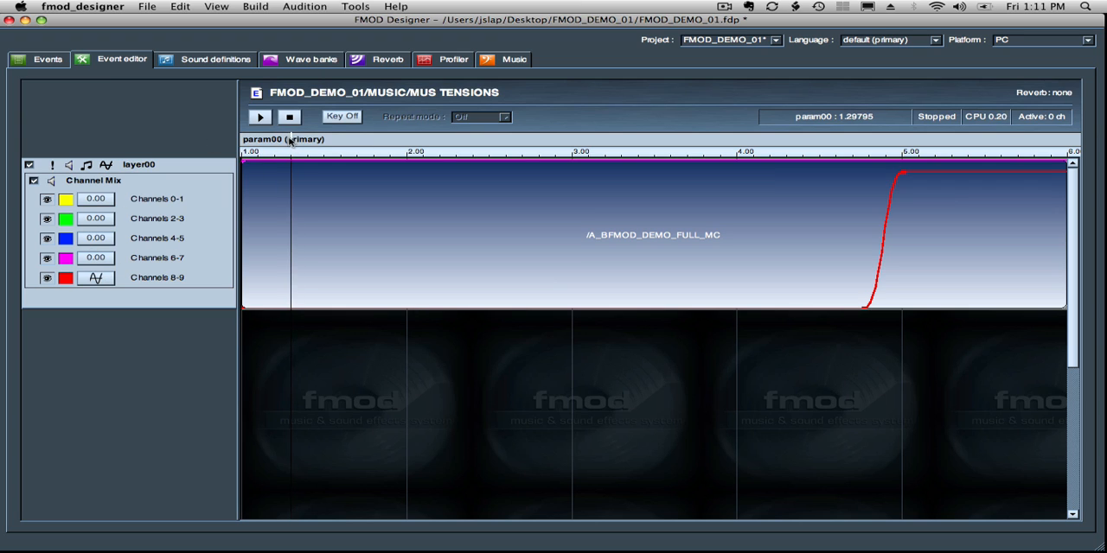
{"action": "left_click_drag", "start_coordinate": [290, 141], "coordinate": [803, 138]}
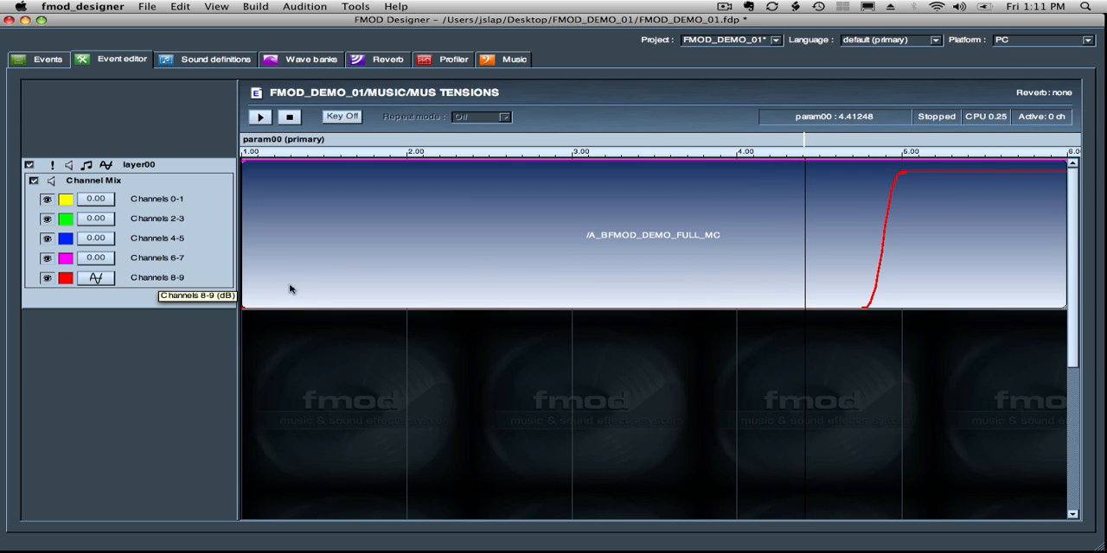
{"action": "left_click_drag", "start_coordinate": [803, 139], "coordinate": [831, 140]}
- Lower the Channels 6-7 level to about -0.70 dB and fade its envelope out between about 4.7 and 5.05 on param00
{"action": "left_click", "coordinate": [97, 258]}
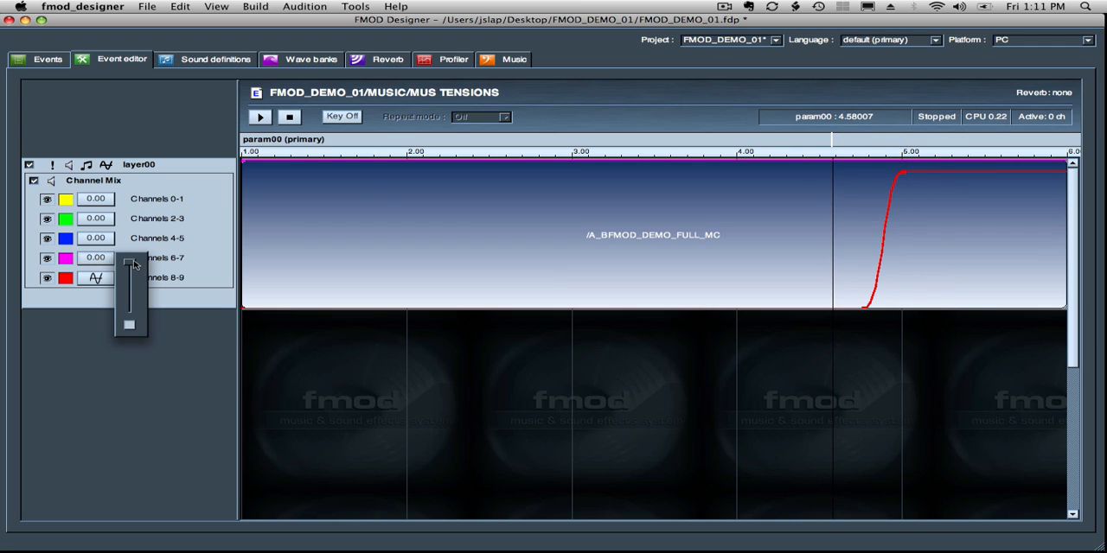
{"action": "left_click_drag", "start_coordinate": [132, 261], "coordinate": [130, 266]}
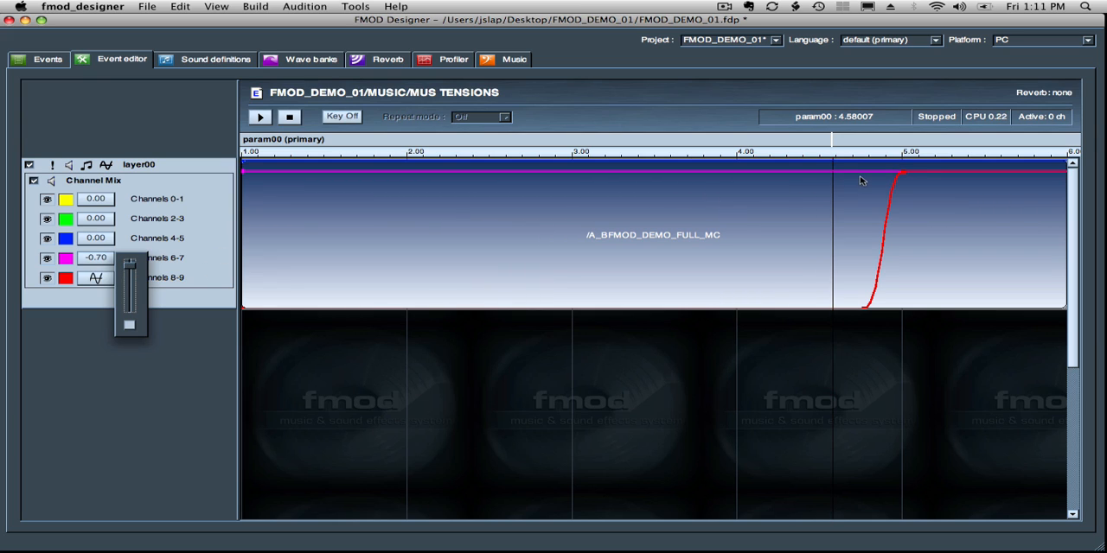
{"action": "left_click", "coordinate": [858, 174]}
{"action": "left_click", "coordinate": [856, 173]}
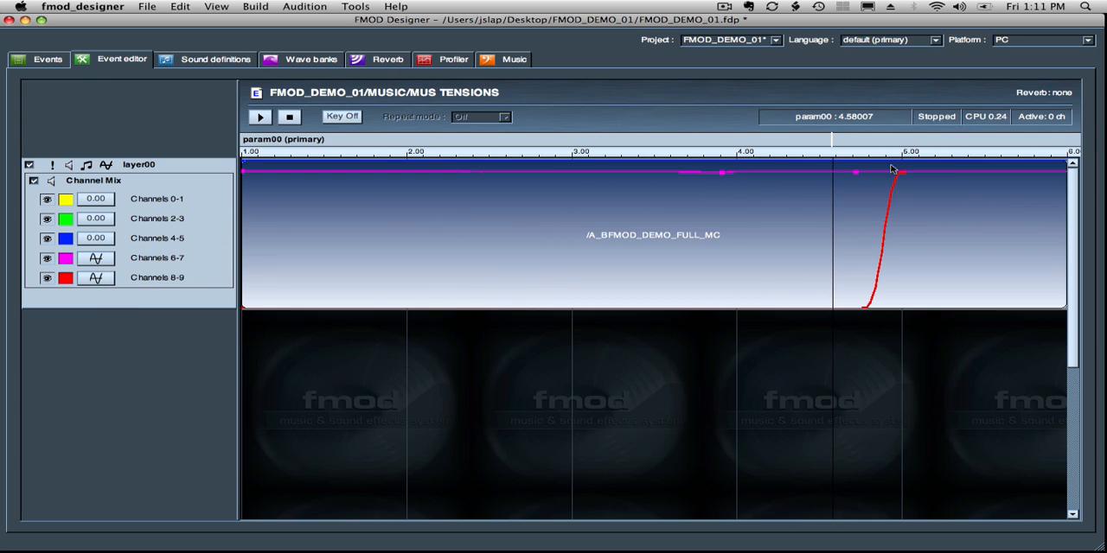
{"action": "left_click_drag", "start_coordinate": [897, 173], "coordinate": [911, 330]}
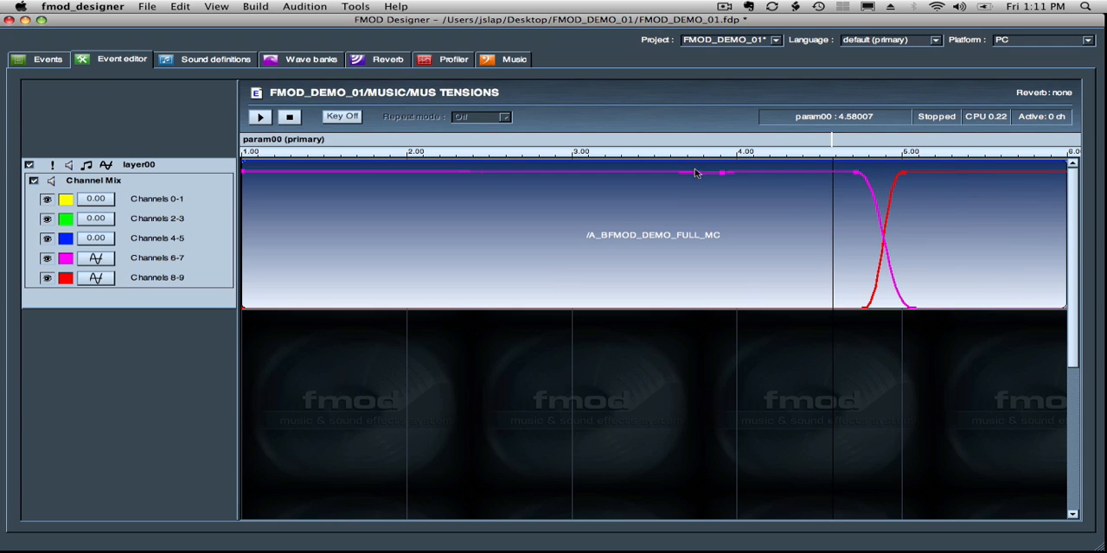
- Keep the Channels 6-7 envelope silent until about 3.7, fade it in by about 3.9, and level its two upper points
{"action": "left_click_drag", "start_coordinate": [699, 173], "coordinate": [687, 316]}
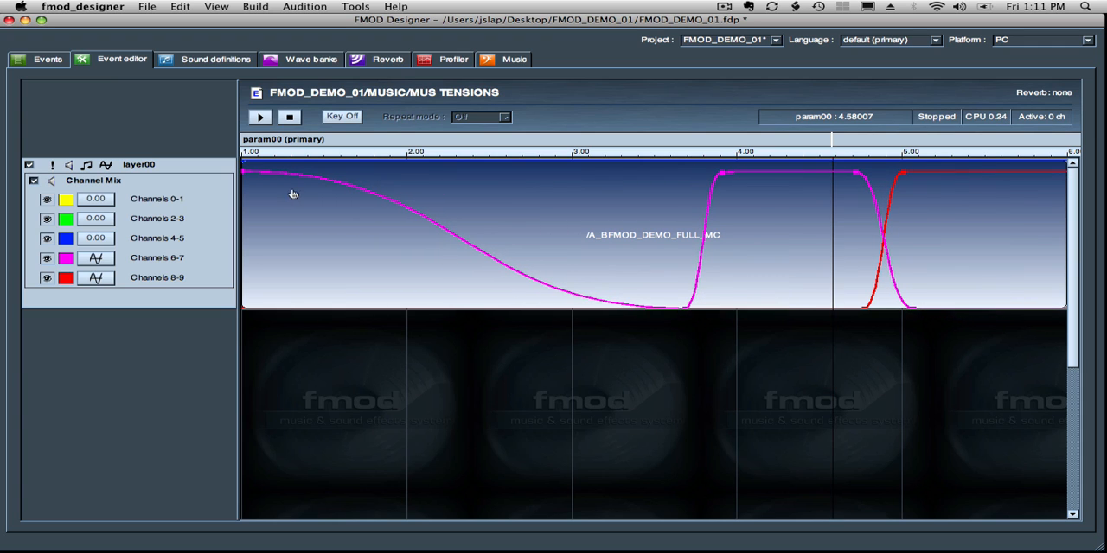
{"action": "left_click_drag", "start_coordinate": [245, 172], "coordinate": [211, 348]}
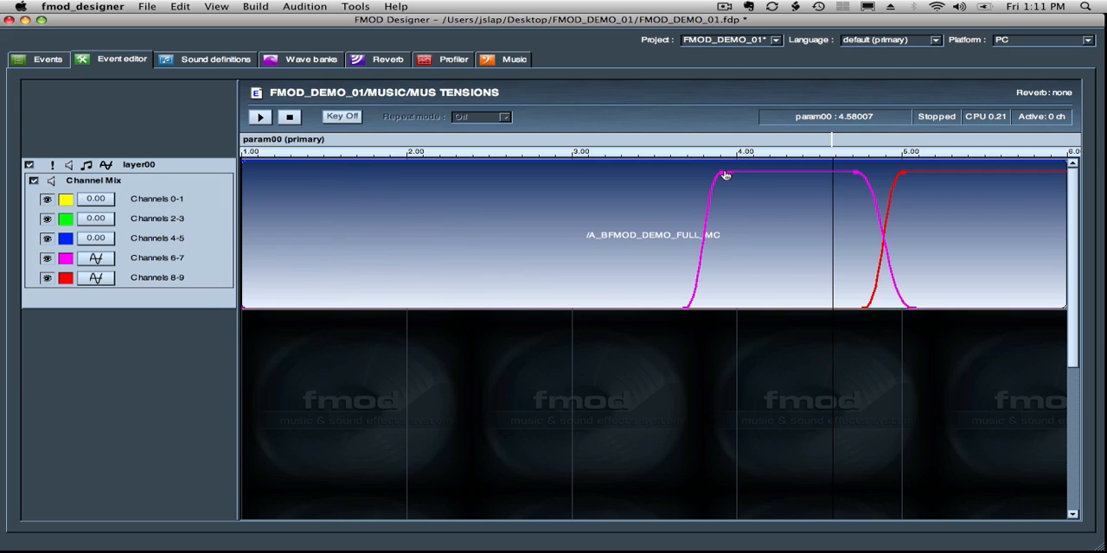
{"action": "left_click_drag", "start_coordinate": [725, 176], "coordinate": [732, 173]}
{"action": "left_click_drag", "start_coordinate": [853, 175], "coordinate": [856, 171]}
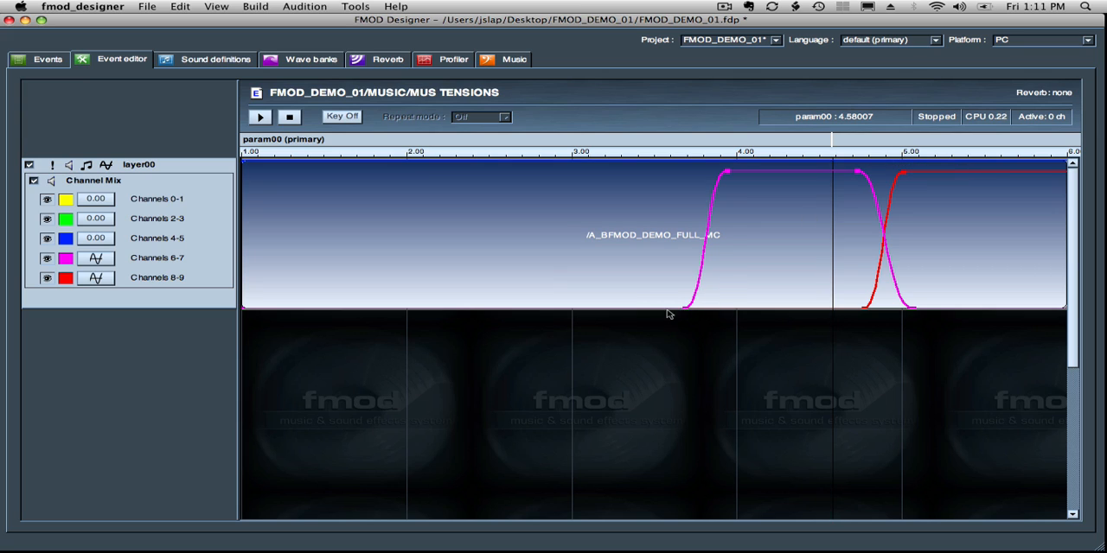
- Lower Channels 4-5 to about -0.83 dB, fading its envelope in from about 2.6 to 3.00 and out from about 3.7 to 3.95
{"action": "left_click", "coordinate": [90, 238]}
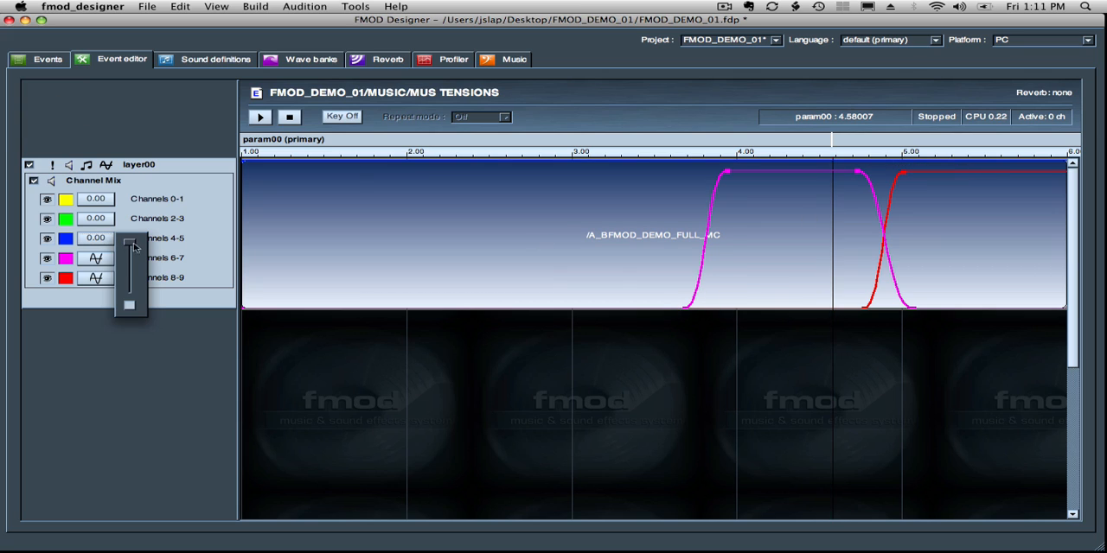
{"action": "left_click_drag", "start_coordinate": [132, 246], "coordinate": [133, 251]}
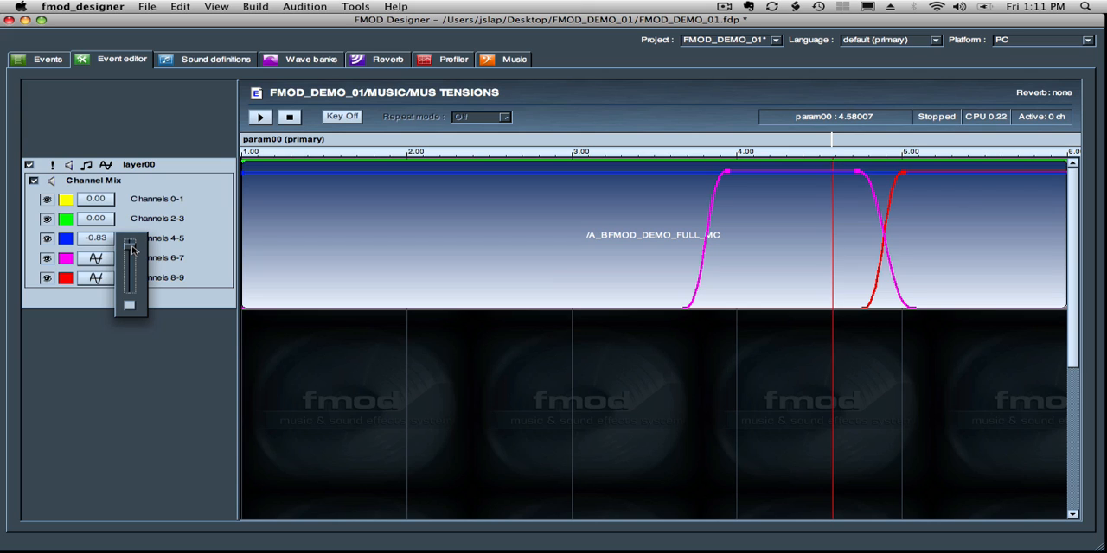
{"action": "left_click", "coordinate": [580, 178]}
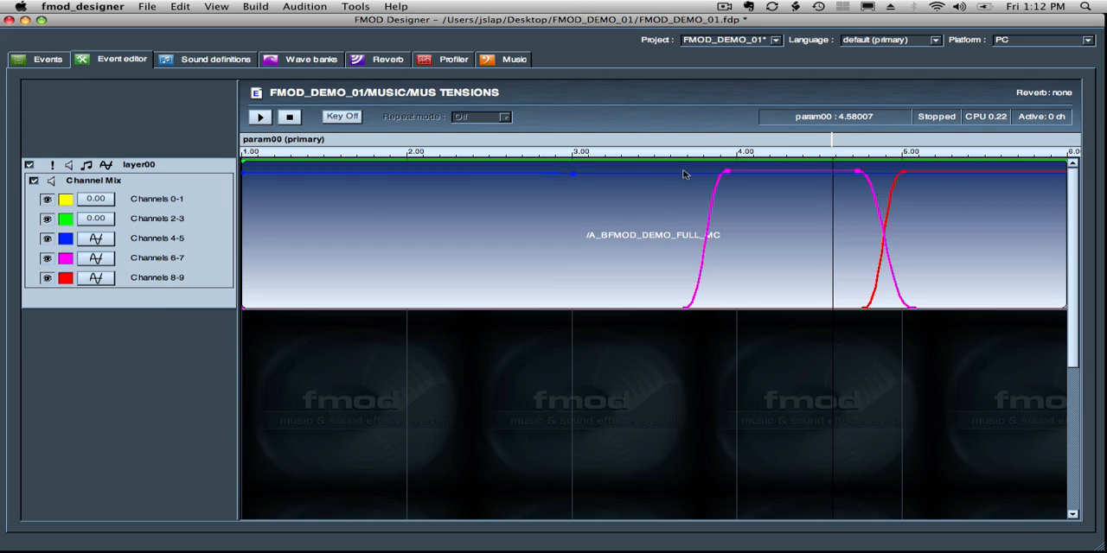
{"action": "left_click_drag", "start_coordinate": [702, 178], "coordinate": [729, 315]}
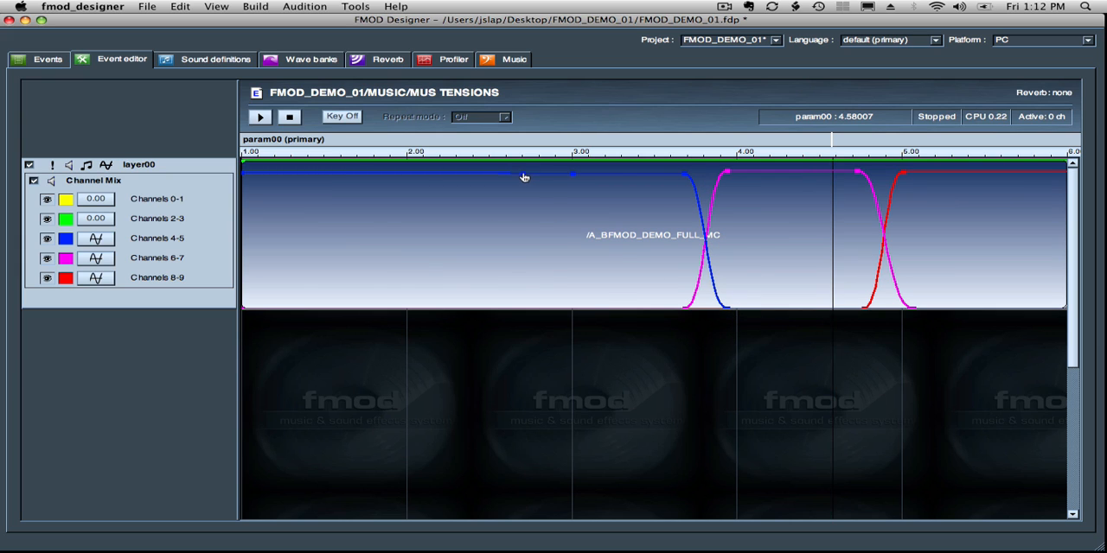
{"action": "left_click_drag", "start_coordinate": [523, 177], "coordinate": [514, 311]}
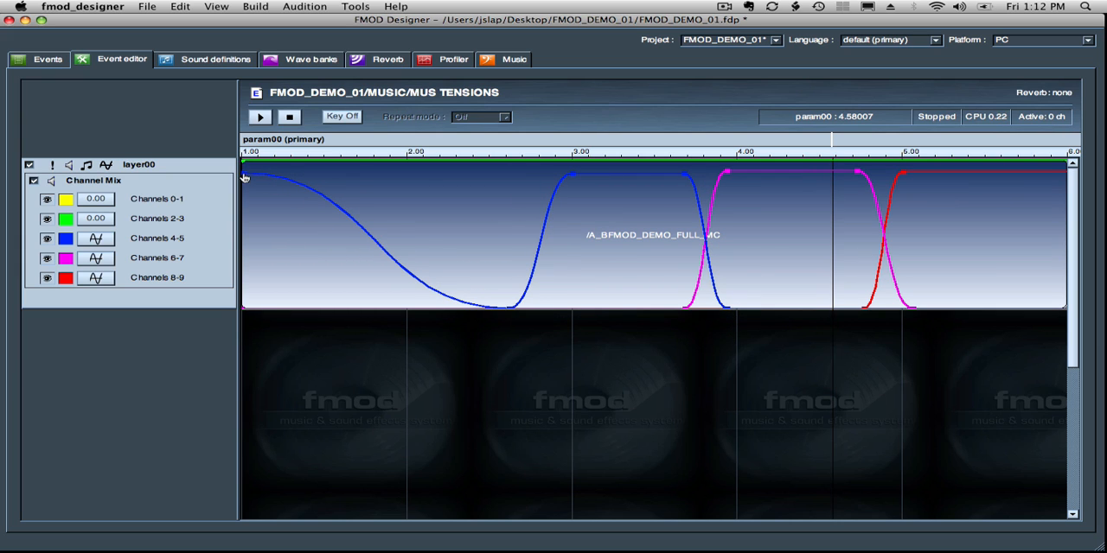
{"action": "left_click_drag", "start_coordinate": [245, 177], "coordinate": [247, 308]}
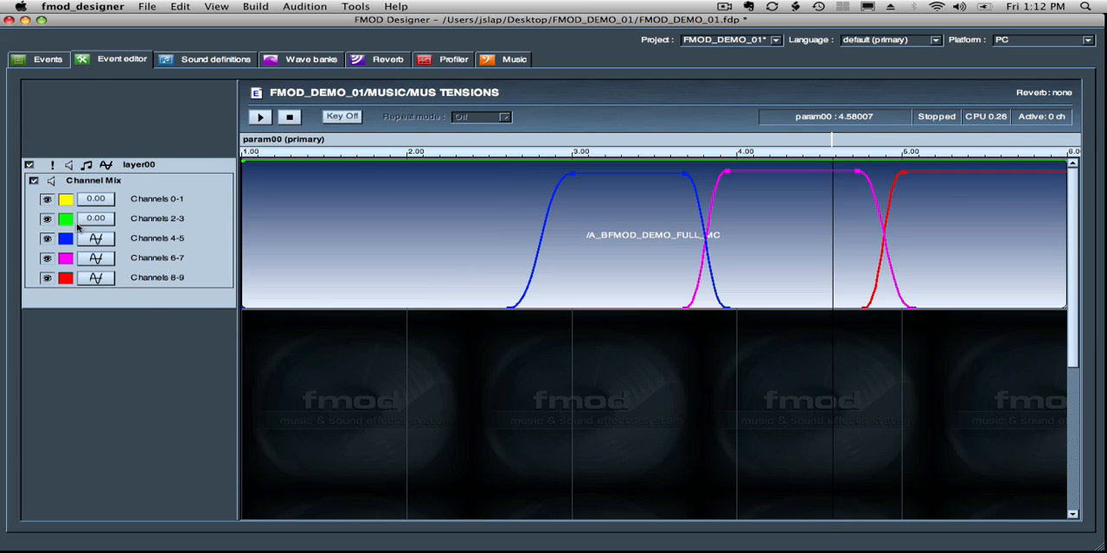
- Lower Channels 2-3 to about -0.70 dB, fading its envelope in from about 1.8 to 2.0 and out from about 2.65 to 2.95
{"action": "left_click", "coordinate": [98, 219]}
{"action": "left_click_drag", "start_coordinate": [126, 223], "coordinate": [128, 227]}
{"action": "left_click", "coordinate": [411, 173]}
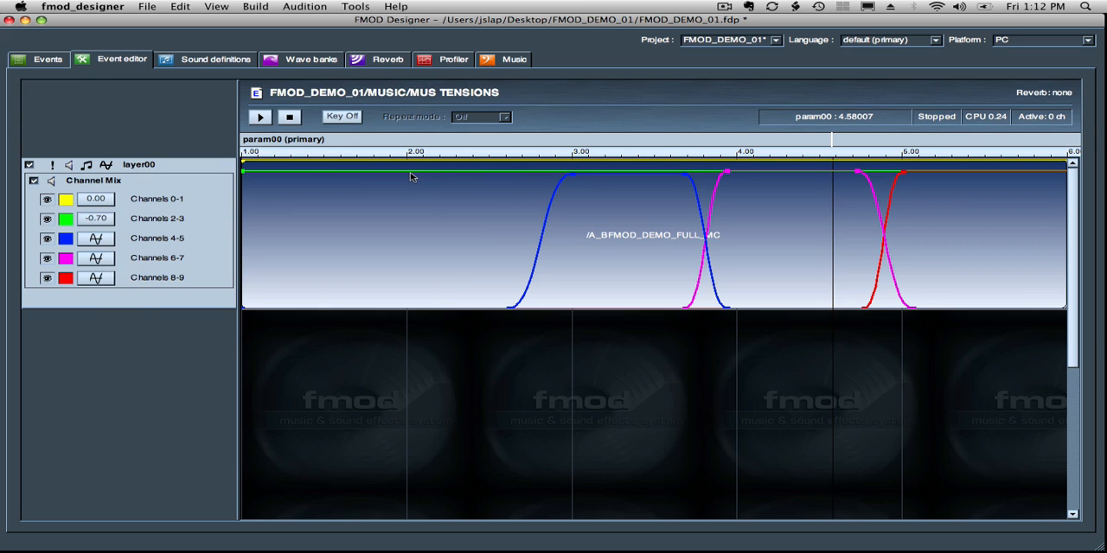
{"action": "left_click", "coordinate": [509, 173]}
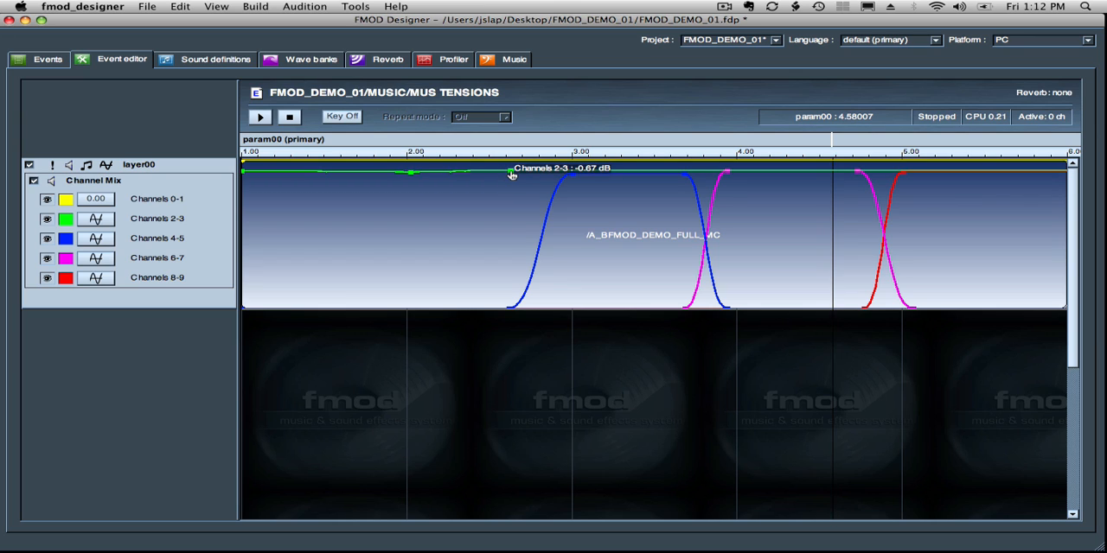
{"action": "left_click_drag", "start_coordinate": [511, 175], "coordinate": [565, 335]}
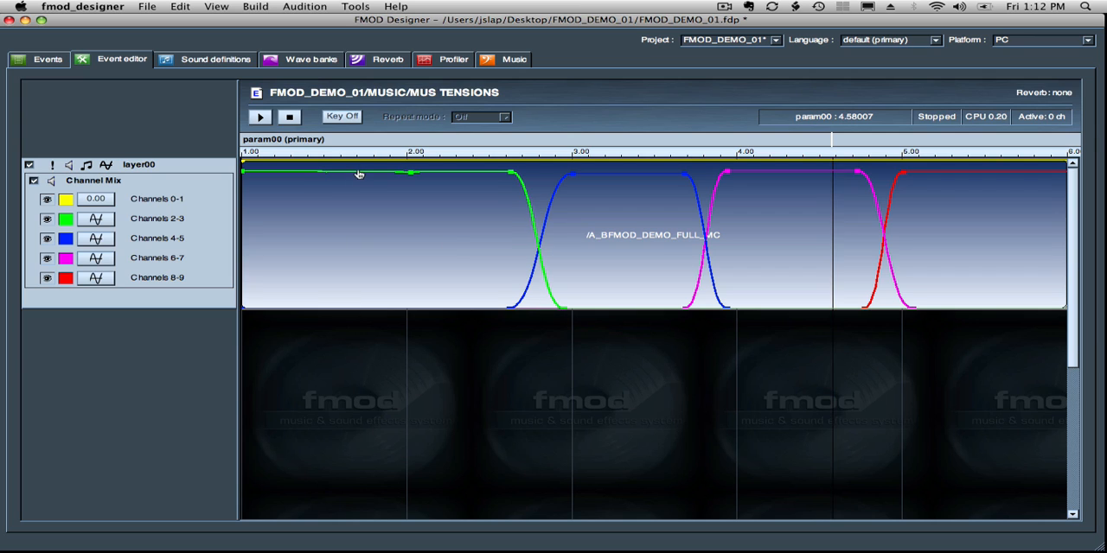
{"action": "left_click_drag", "start_coordinate": [360, 174], "coordinate": [370, 339]}
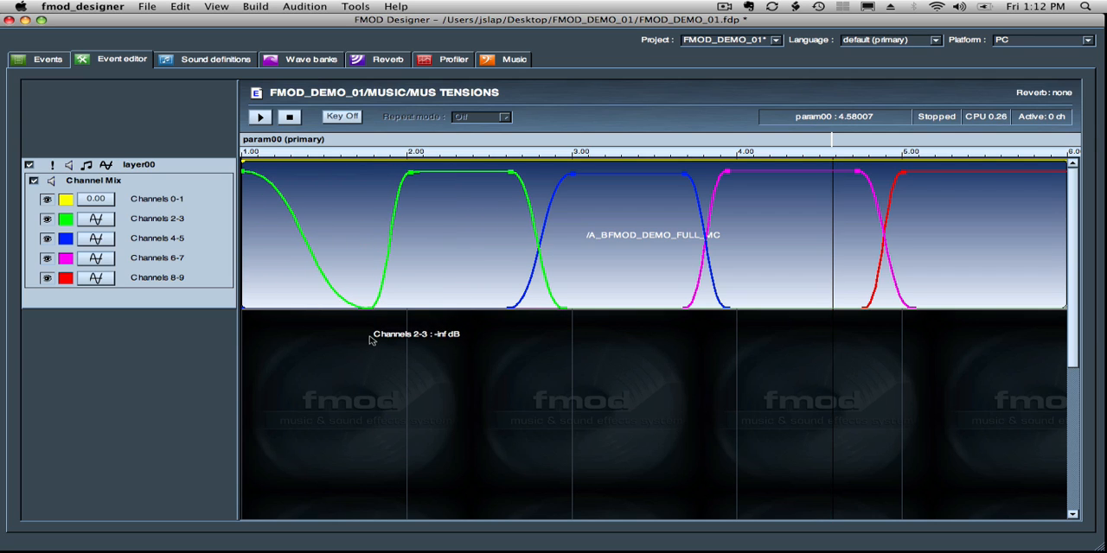
{"action": "left_click_drag", "start_coordinate": [245, 175], "coordinate": [246, 329]}
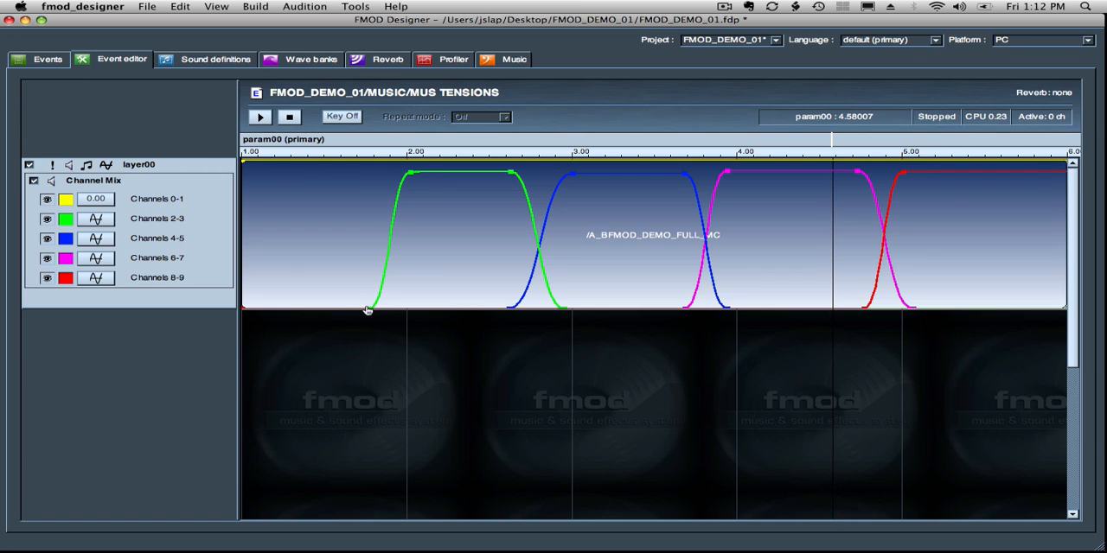
- Lower Channels 0-1 to about -0.70 dB, hold that level until about 1.75 on param00, and dip its envelope partway down by about 2.15
{"action": "left_click", "coordinate": [96, 201]}
{"action": "left_click_drag", "start_coordinate": [128, 205], "coordinate": [130, 210]}
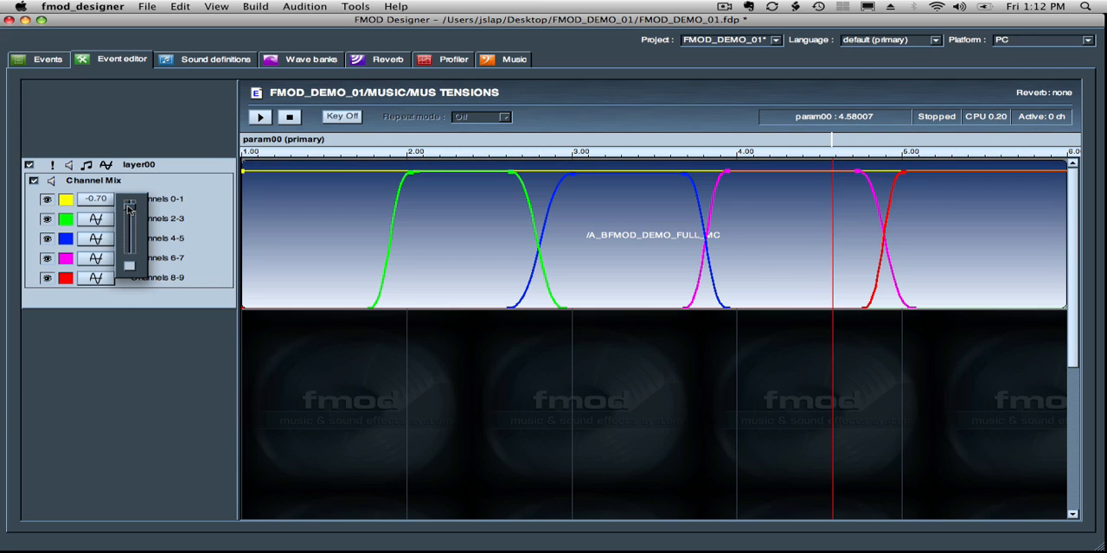
{"action": "left_click", "coordinate": [339, 179]}
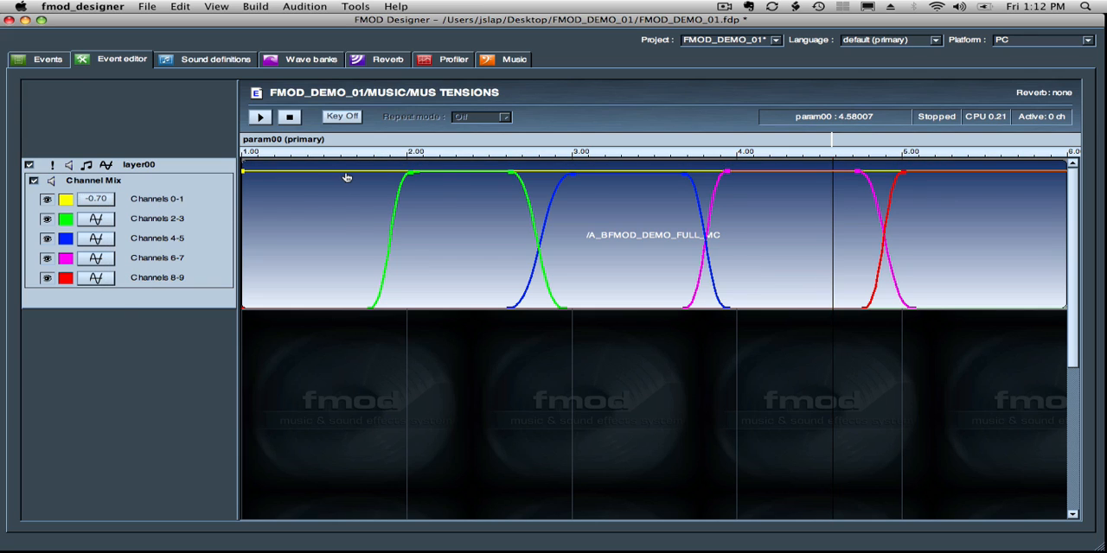
{"action": "mouse_move", "coordinate": [346, 177]}
{"action": "left_click", "coordinate": [366, 172]}
{"action": "left_click_drag", "start_coordinate": [389, 175], "coordinate": [436, 211]}
- Extend the Channels 0-1 envelope in gradually descending steps, with points at about 2.9, 3.8, 4.6 and 5.15 on param00
{"action": "left_click", "coordinate": [521, 209]}
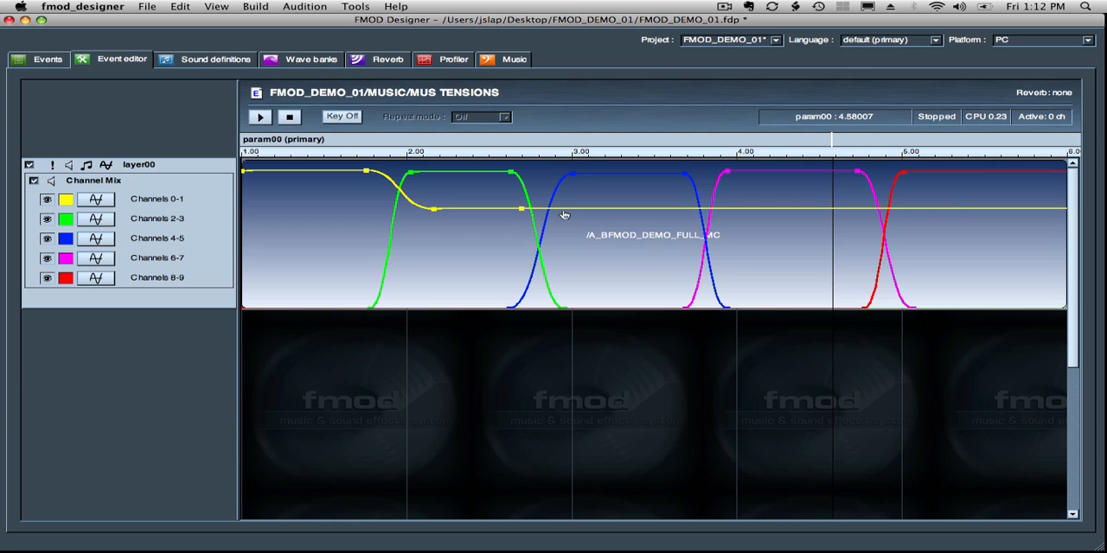
{"action": "left_click_drag", "start_coordinate": [522, 212], "coordinate": [551, 229]}
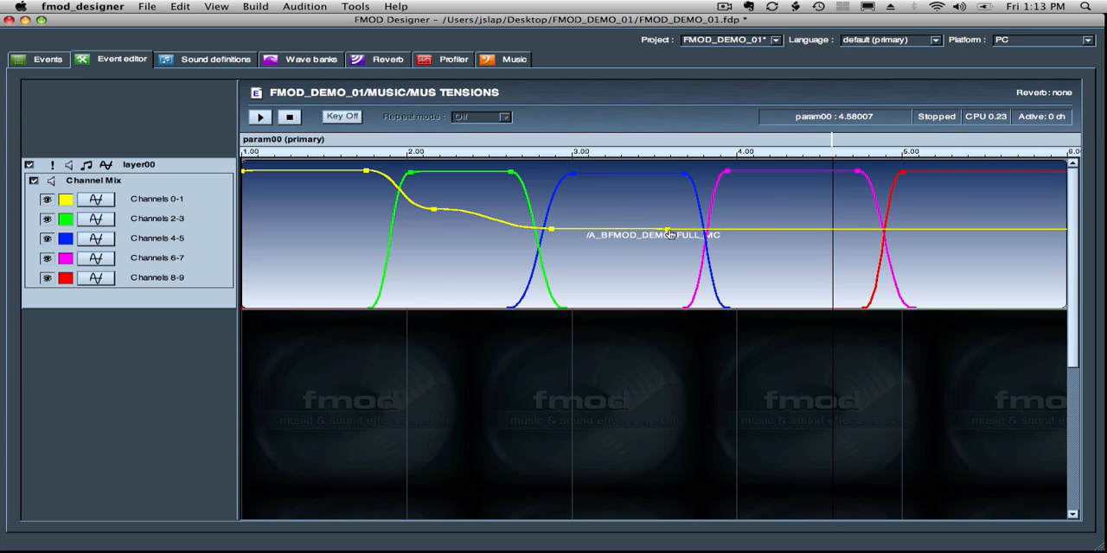
{"action": "left_click_drag", "start_coordinate": [668, 233], "coordinate": [698, 244]}
{"action": "left_click", "coordinate": [781, 245]}
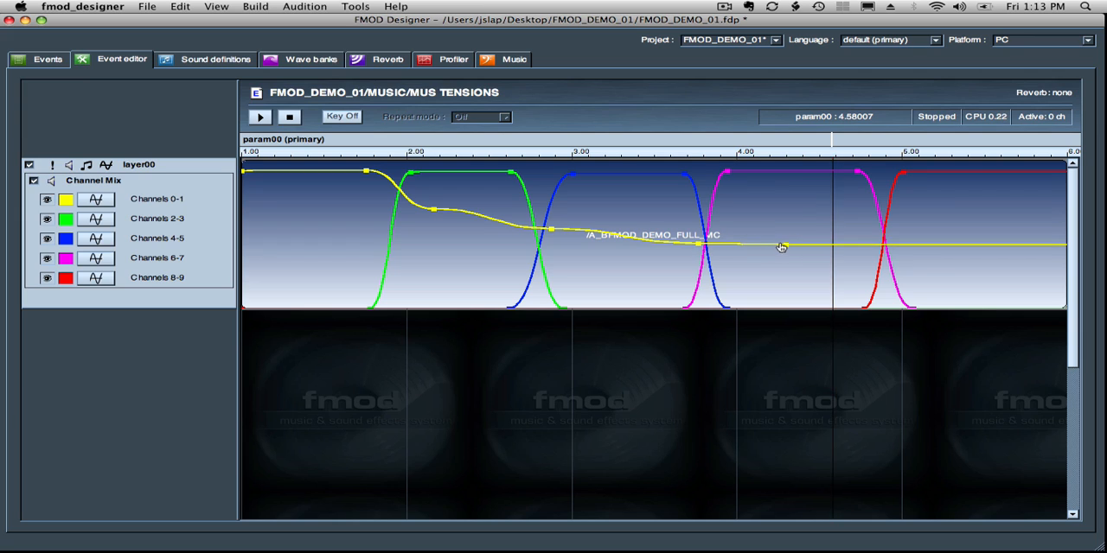
{"action": "left_click_drag", "start_coordinate": [782, 246], "coordinate": [834, 256]}
{"action": "left_click", "coordinate": [906, 257]}
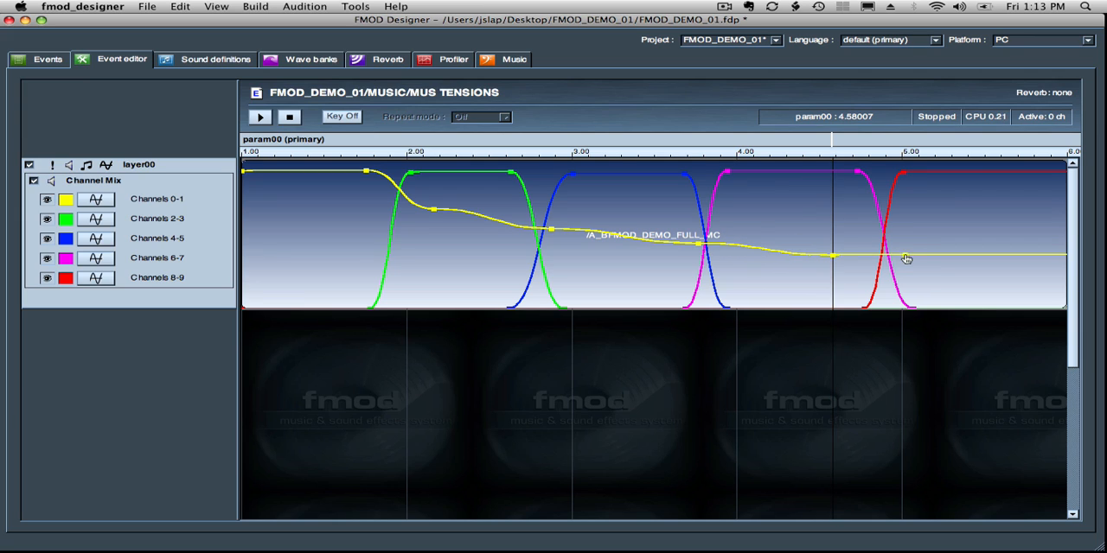
{"action": "left_click_drag", "start_coordinate": [908, 258], "coordinate": [925, 265]}
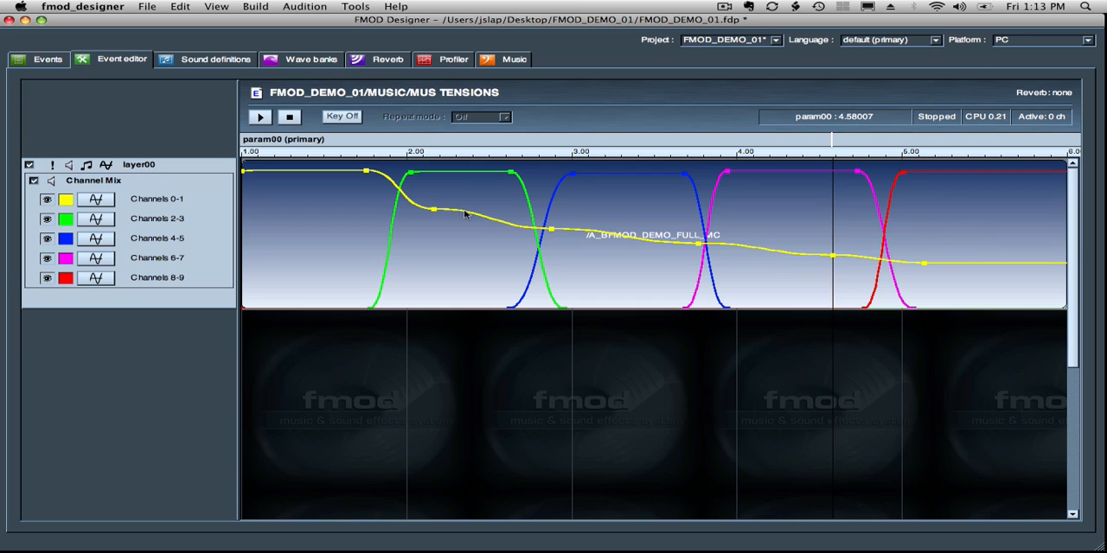
- Audition the event while sweeping param00 from about 1.26 through 3.09 to 5.52 and back to about 1.34, and stop playback
{"action": "left_click_drag", "start_coordinate": [831, 137], "coordinate": [285, 152]}
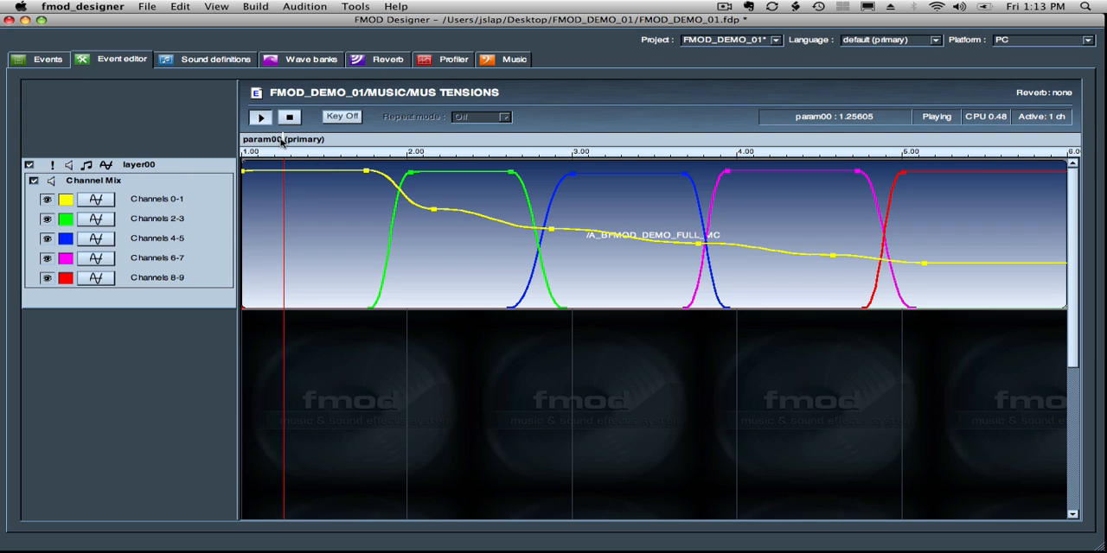
{"action": "left_click_drag", "start_coordinate": [281, 139], "coordinate": [581, 123]}
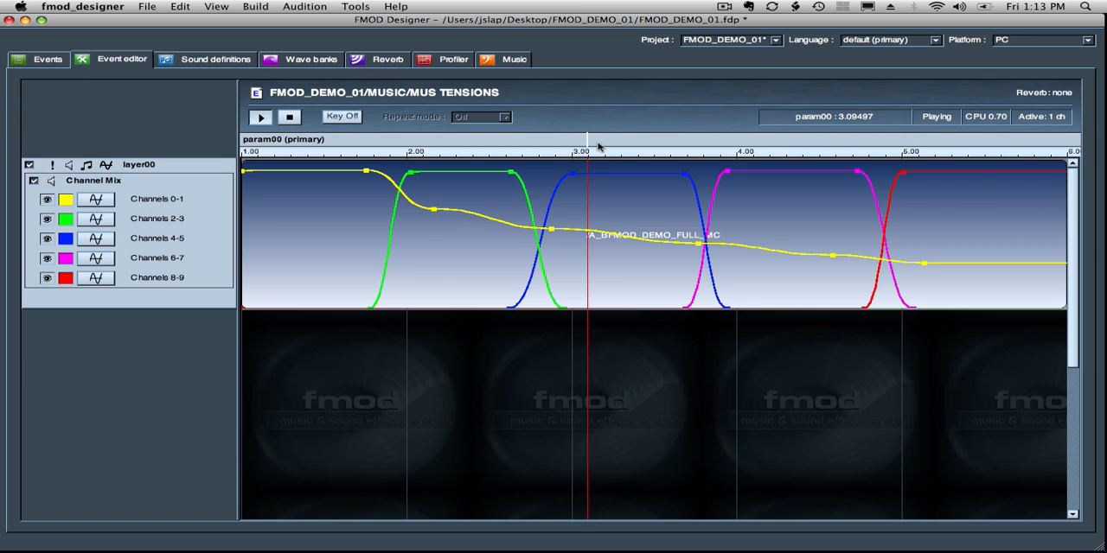
{"action": "left_click_drag", "start_coordinate": [586, 139], "coordinate": [988, 76]}
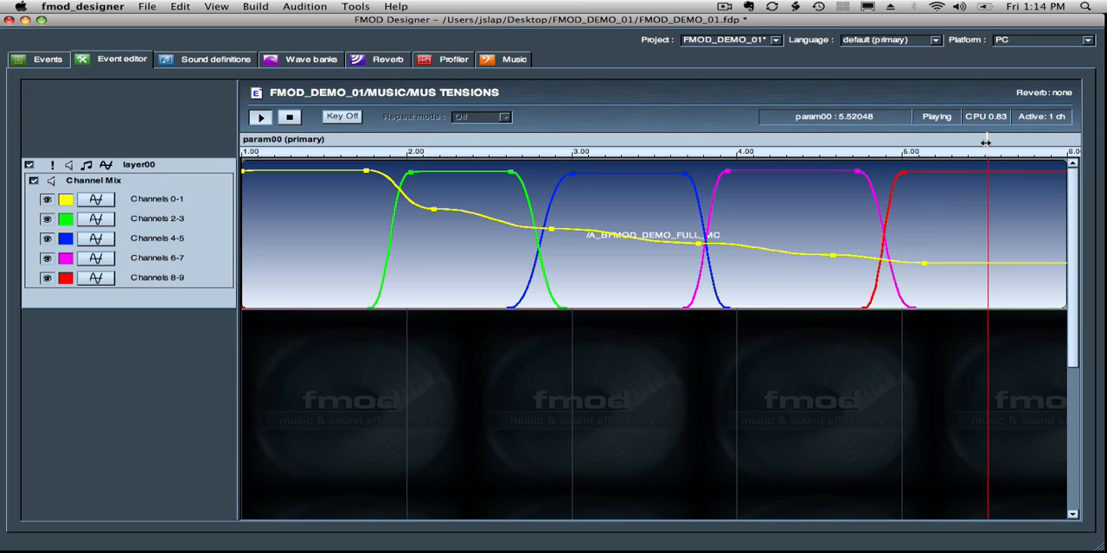
{"action": "left_click_drag", "start_coordinate": [986, 143], "coordinate": [299, 137]}
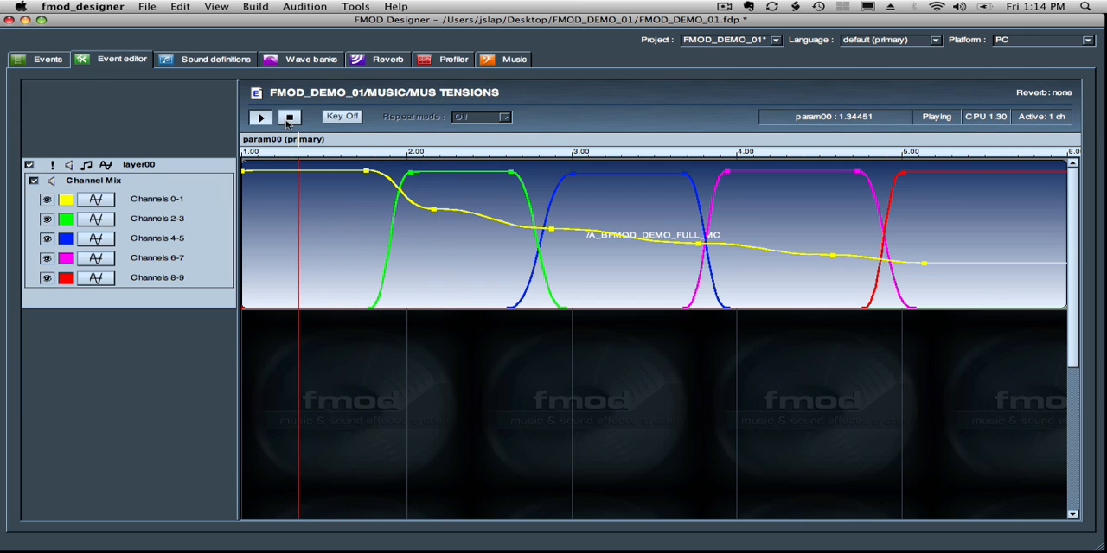
{"action": "left_click", "coordinate": [288, 119]}
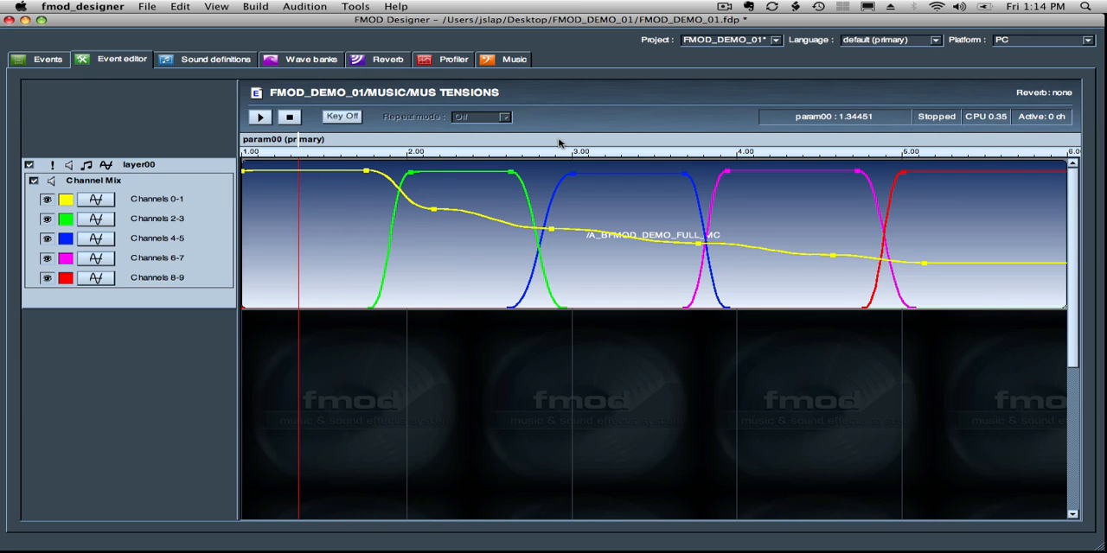